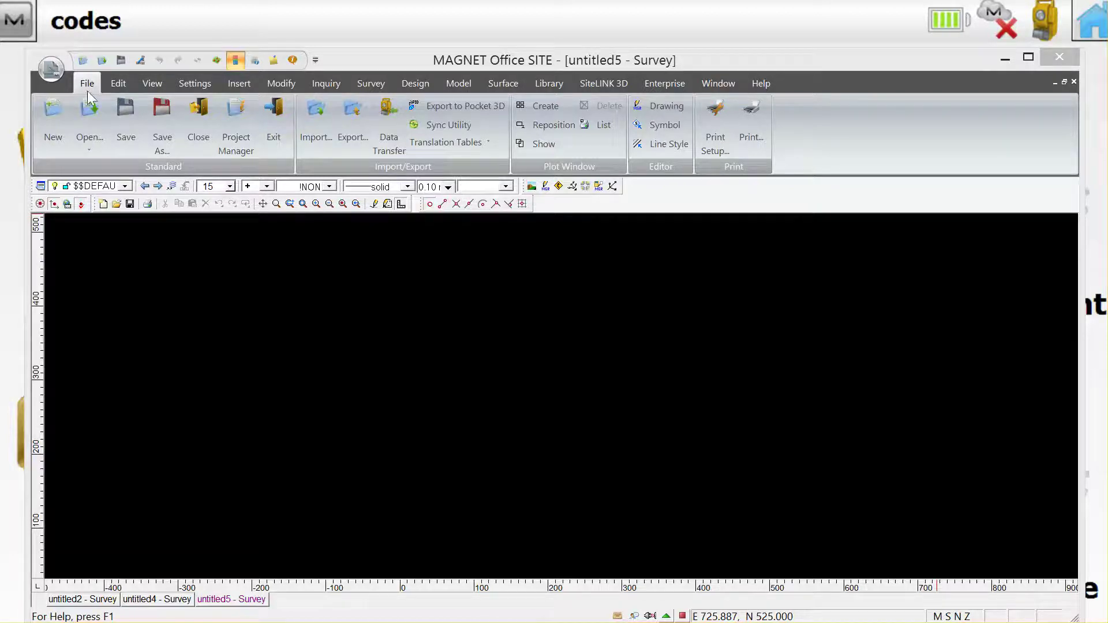
Open the Global Survey Codes library for building survey.mdb from the Library ribbon
click(541, 86)
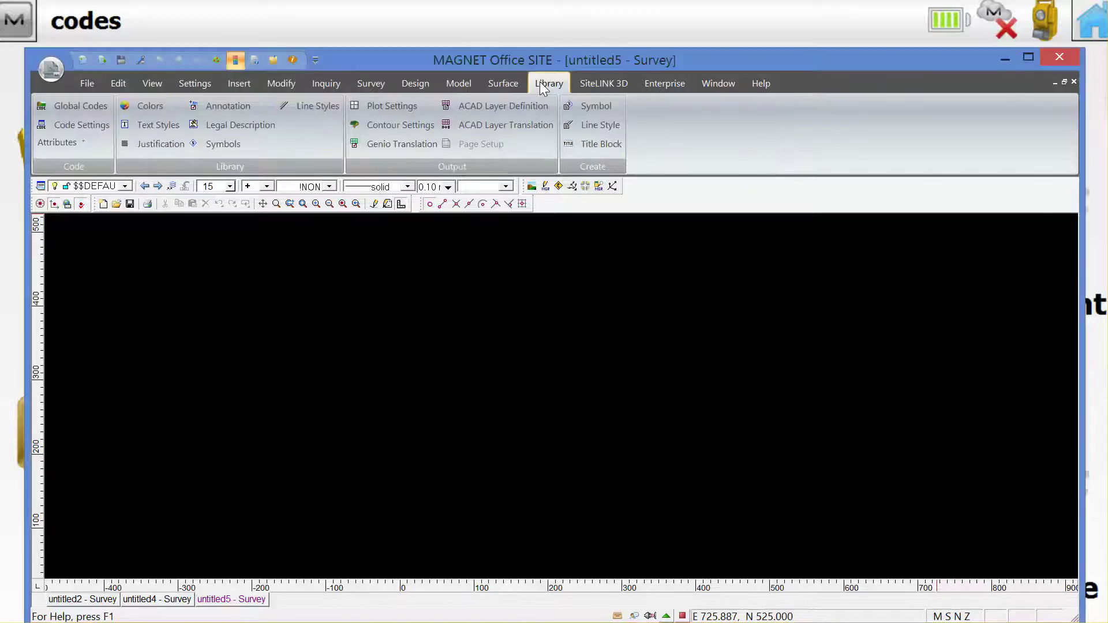
click(53, 106)
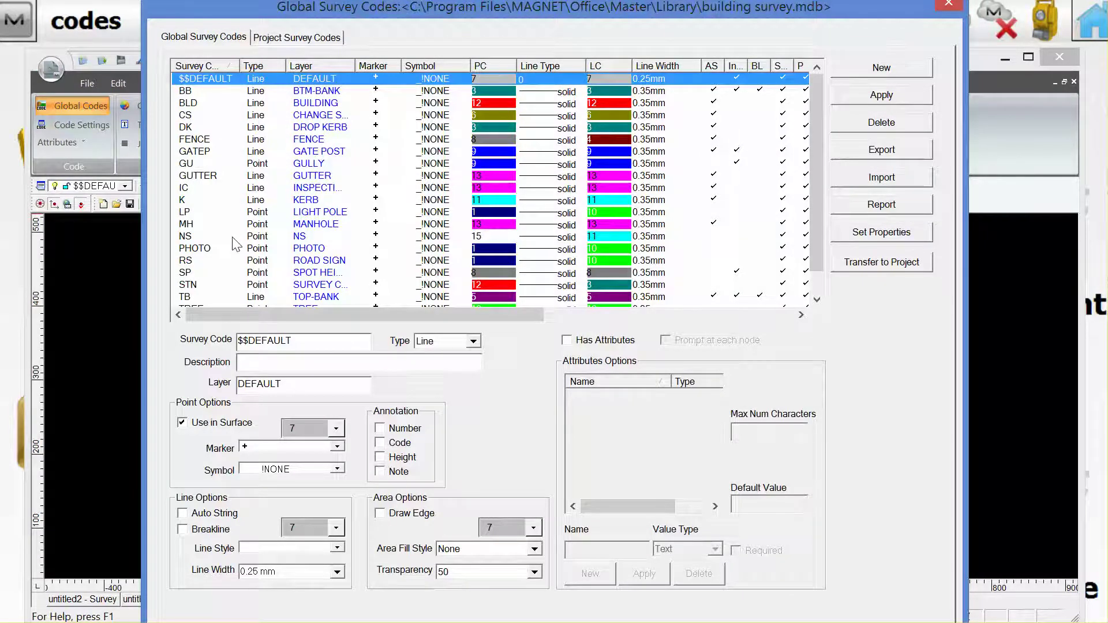
Select the BLD code to show its Line type, Building description and BUILDING layer
click(191, 104)
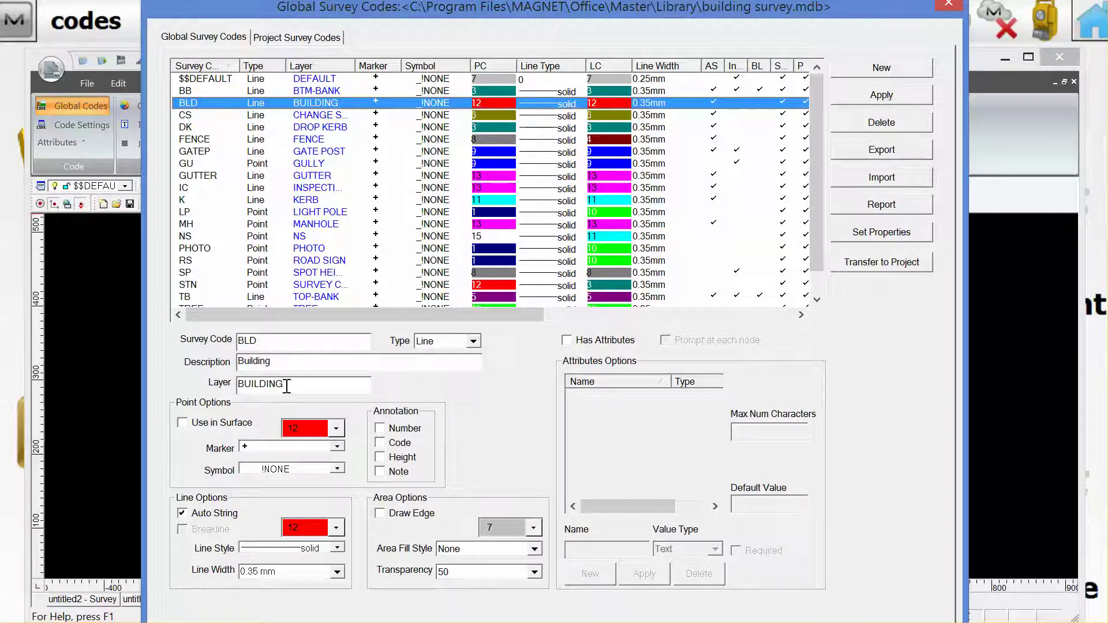
click(473, 341)
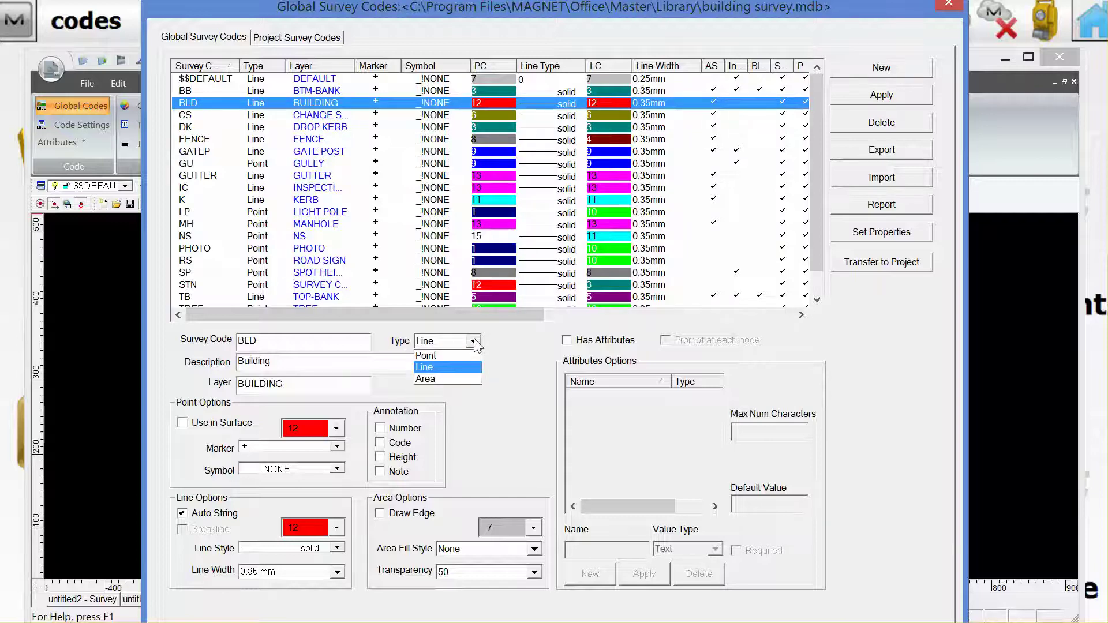
click(474, 343)
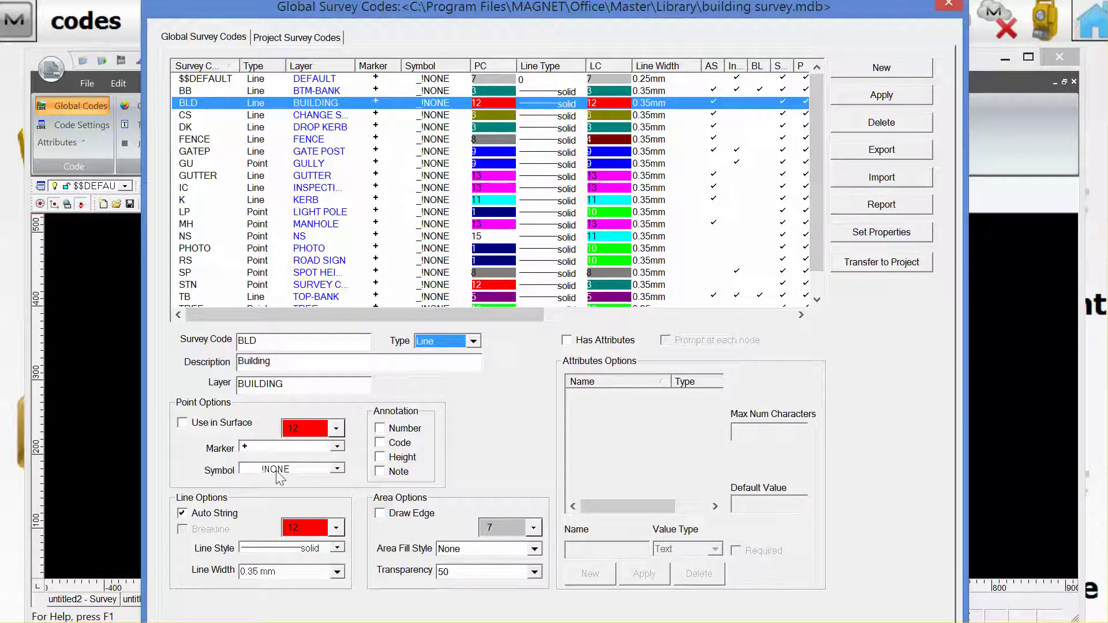
click(336, 469)
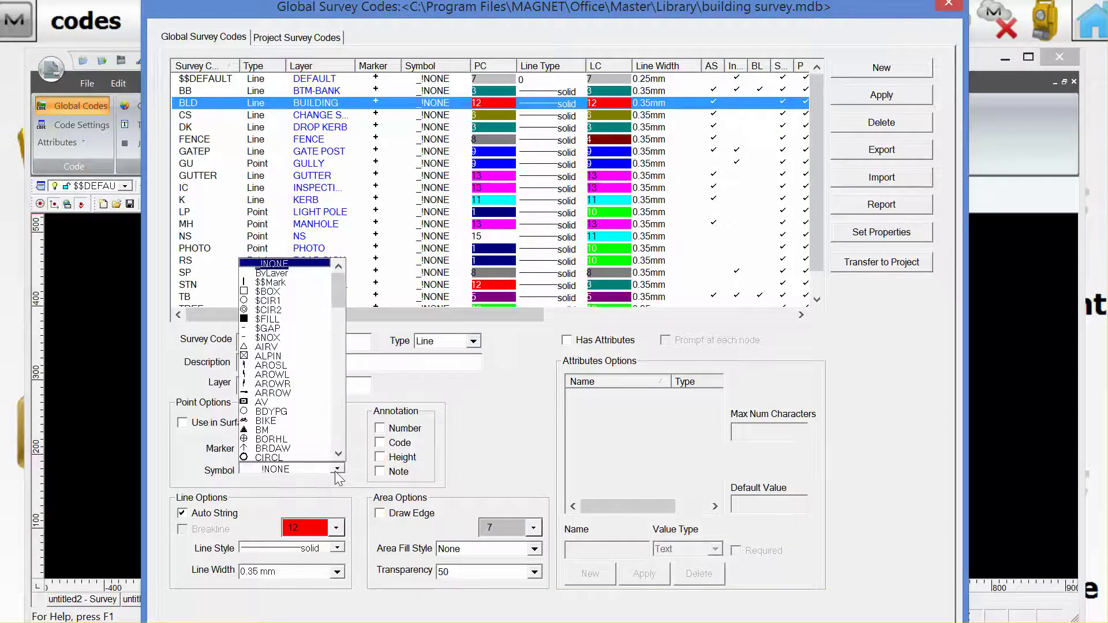
click(336, 469)
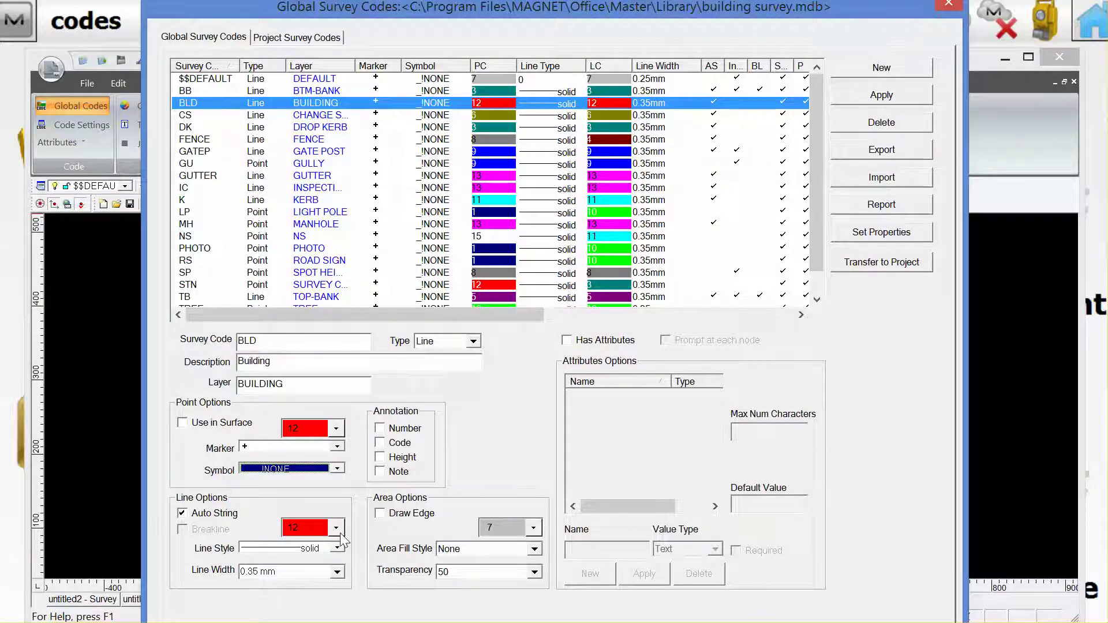
click(337, 548)
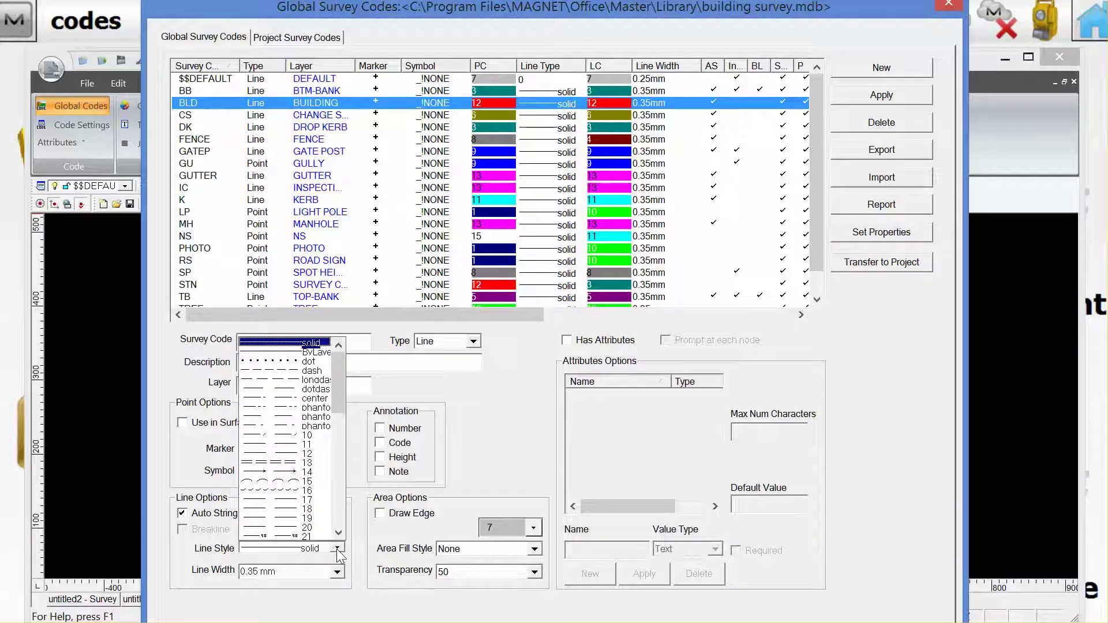
click(337, 549)
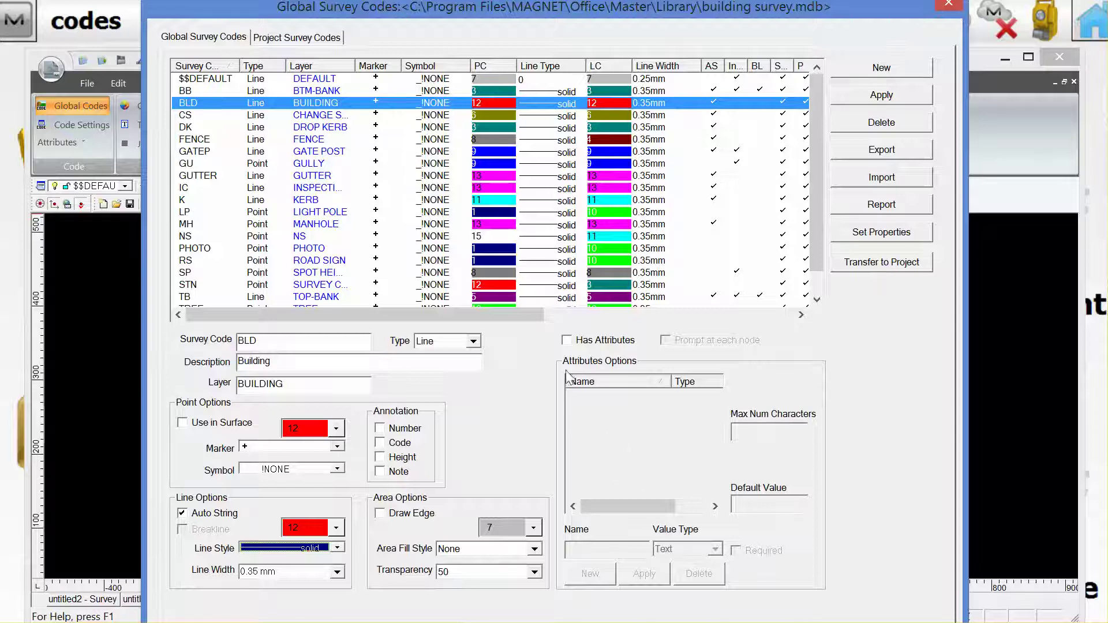
Enable attributes with prompting at each node for BLD and add a Menu attribute named 'type'
click(567, 340)
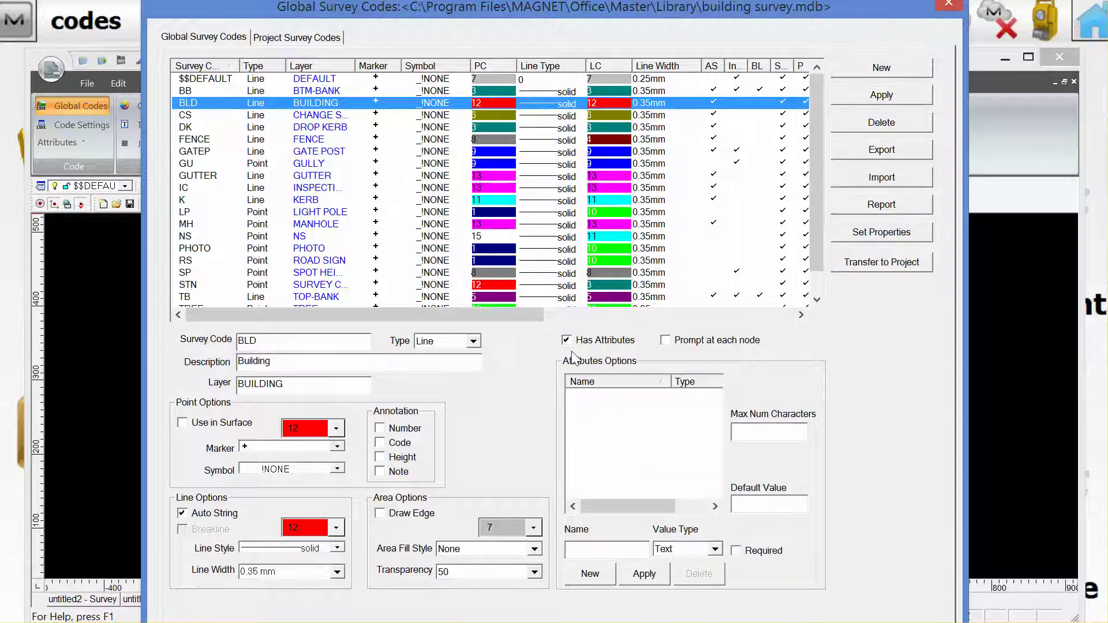
click(664, 341)
click(590, 574)
text(type)
click(715, 550)
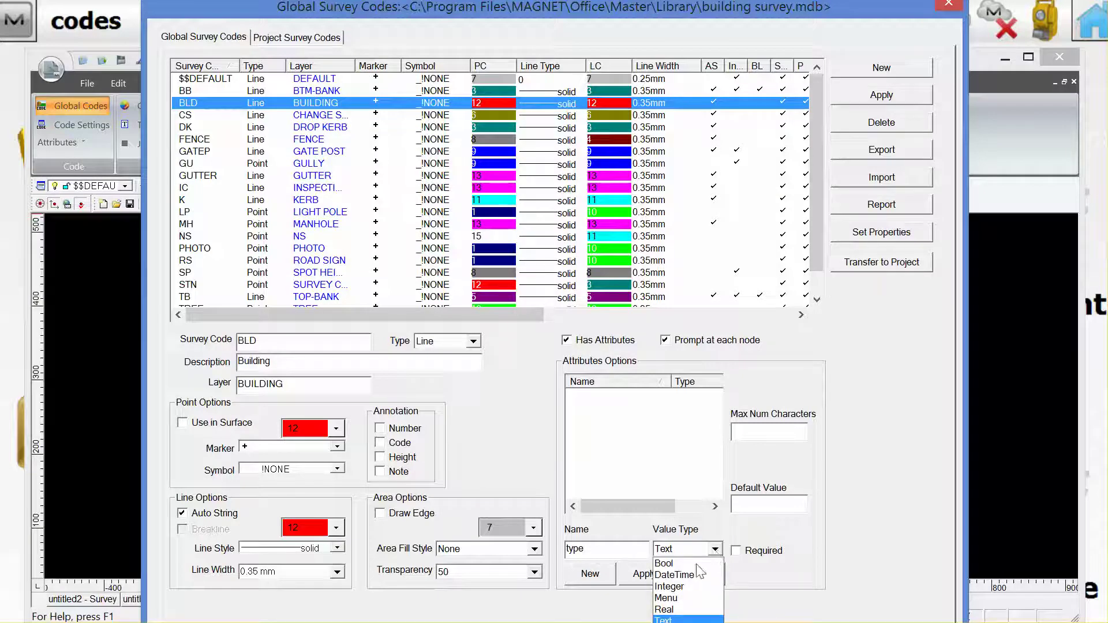
click(685, 597)
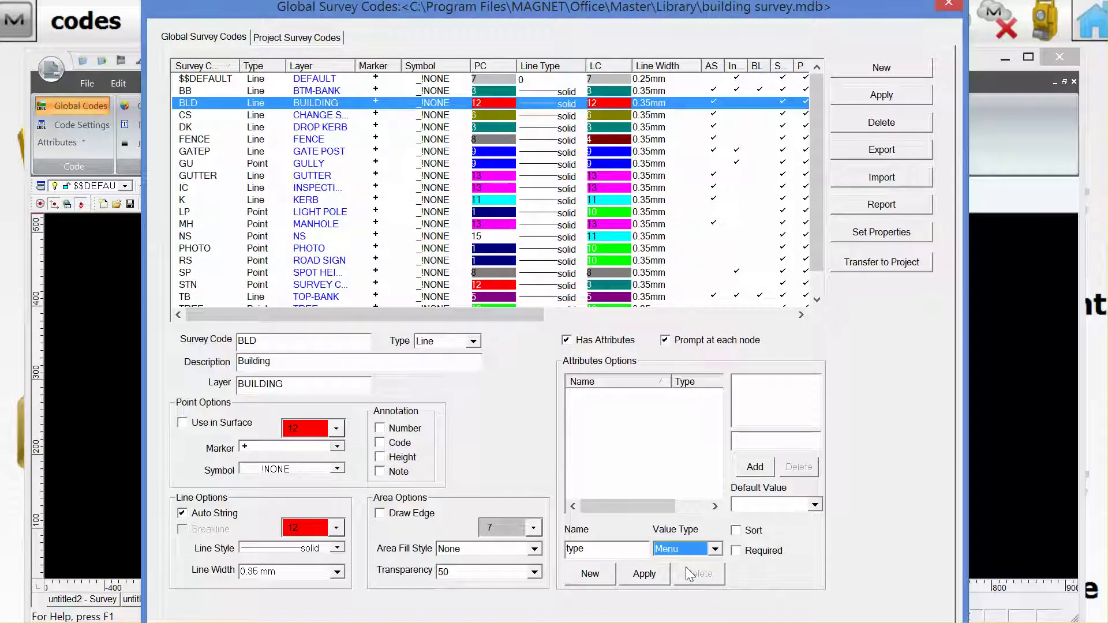
click(645, 574)
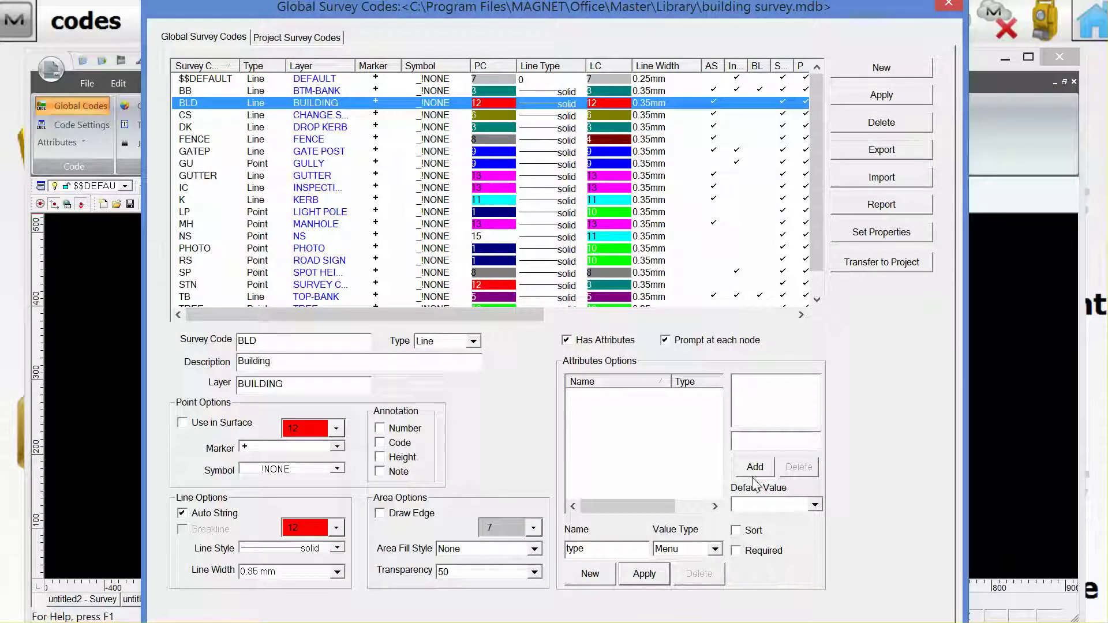
Give the type attribute menu values house, garage, brick and concrete, then apply it to BLD
click(750, 505)
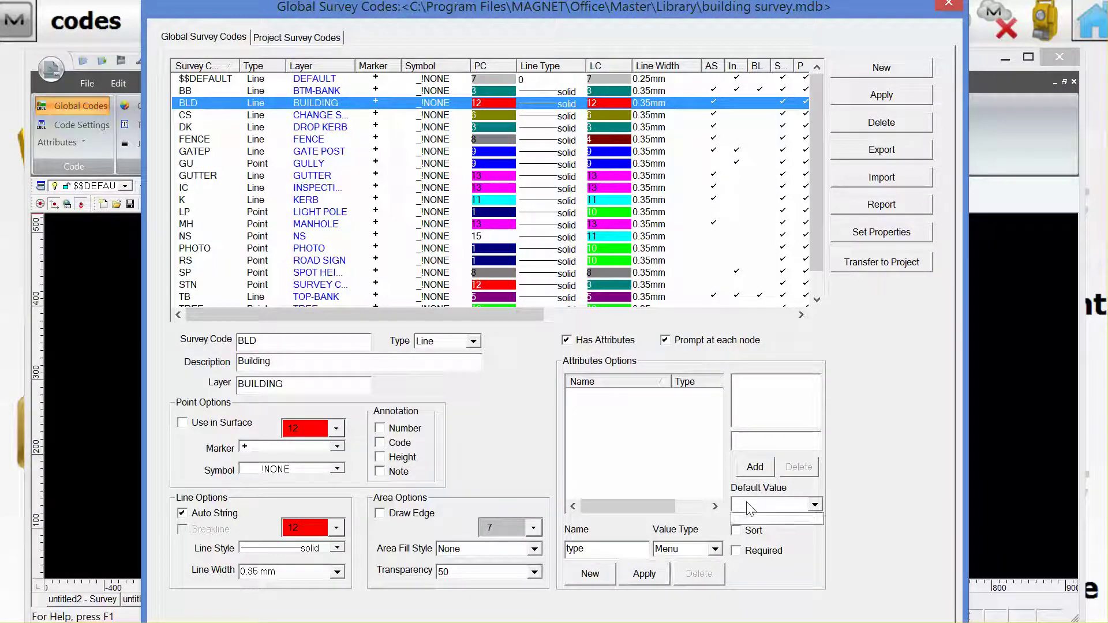
click(750, 442)
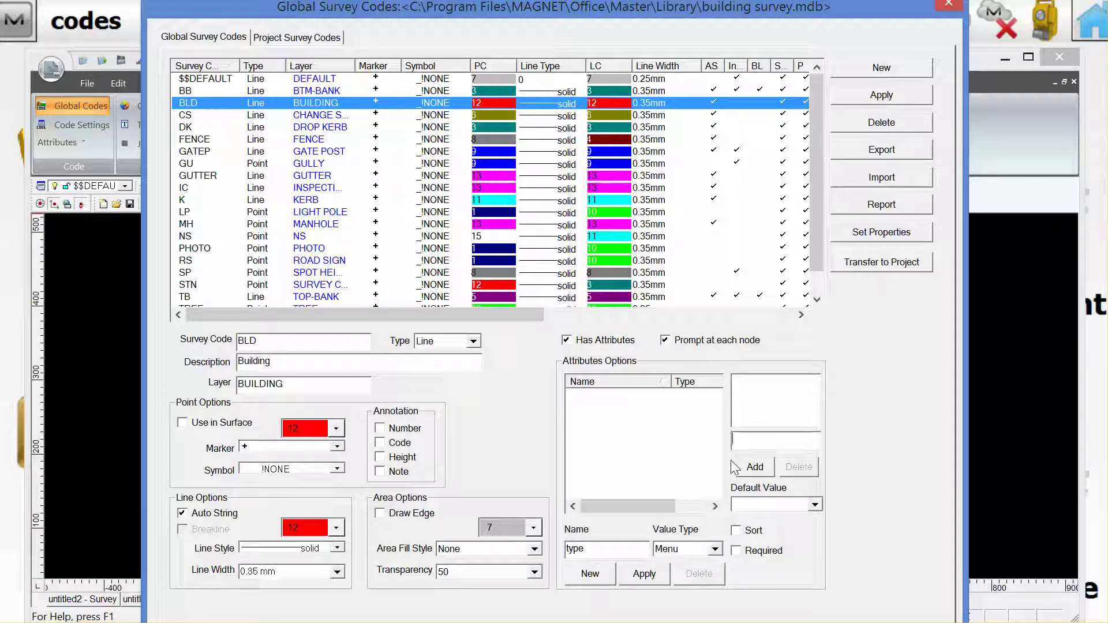
text(house)
click(751, 468)
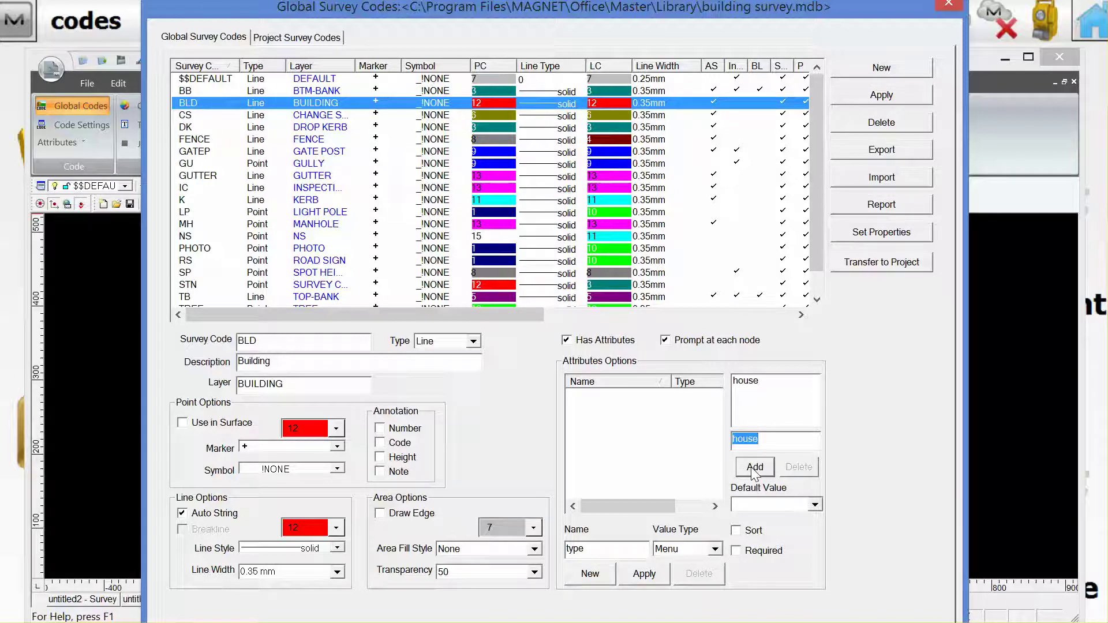
text(garage)
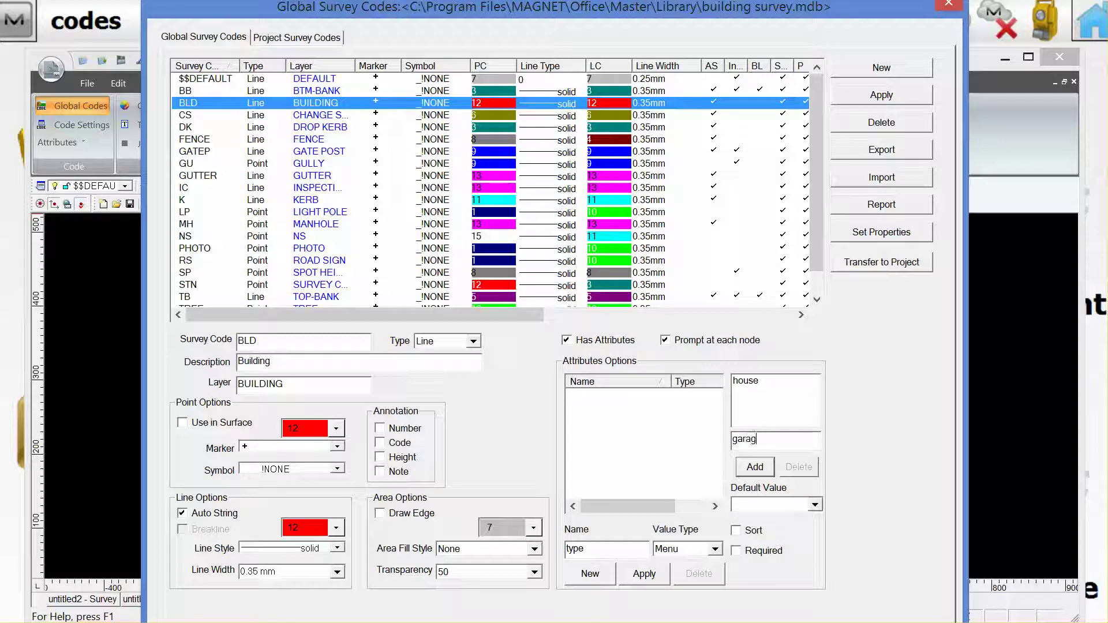
click(755, 468)
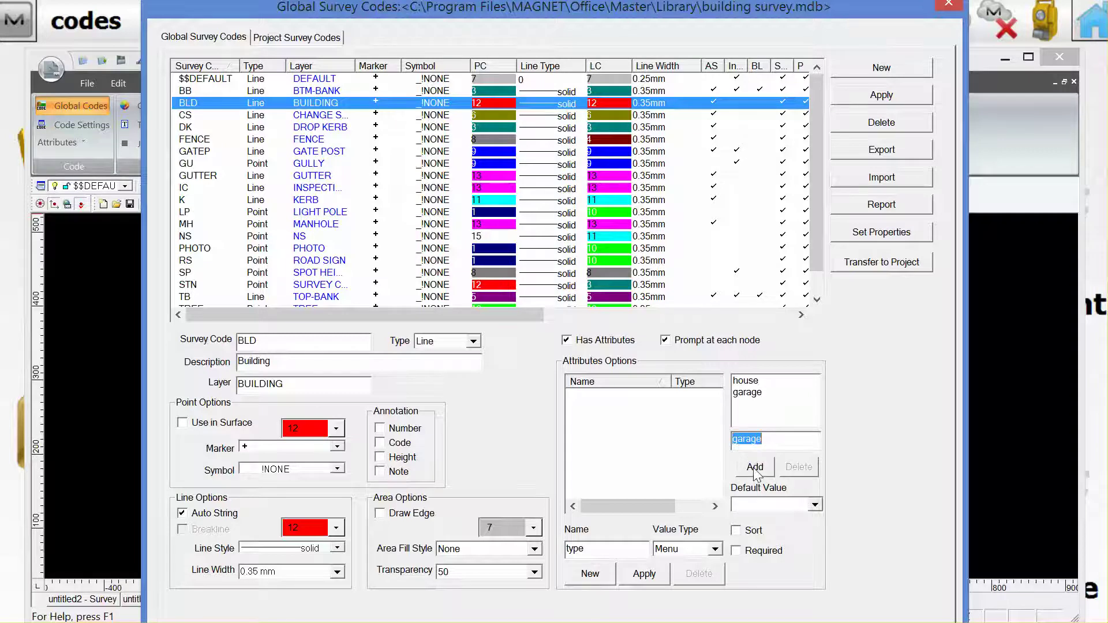
text(brick)
click(756, 469)
text(con)
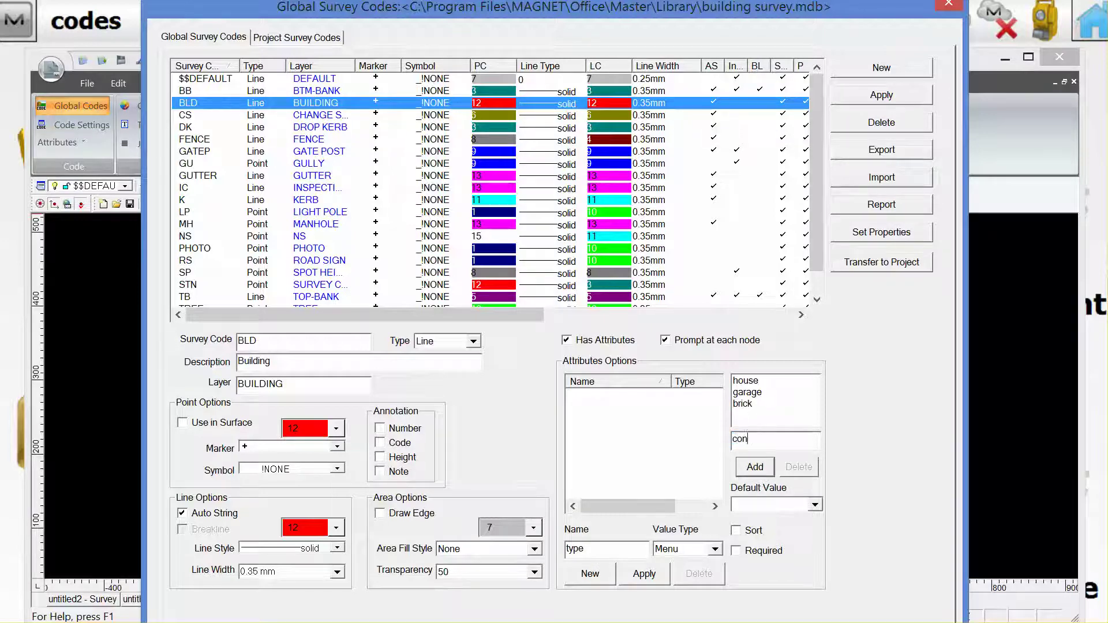
text(crete)
click(753, 470)
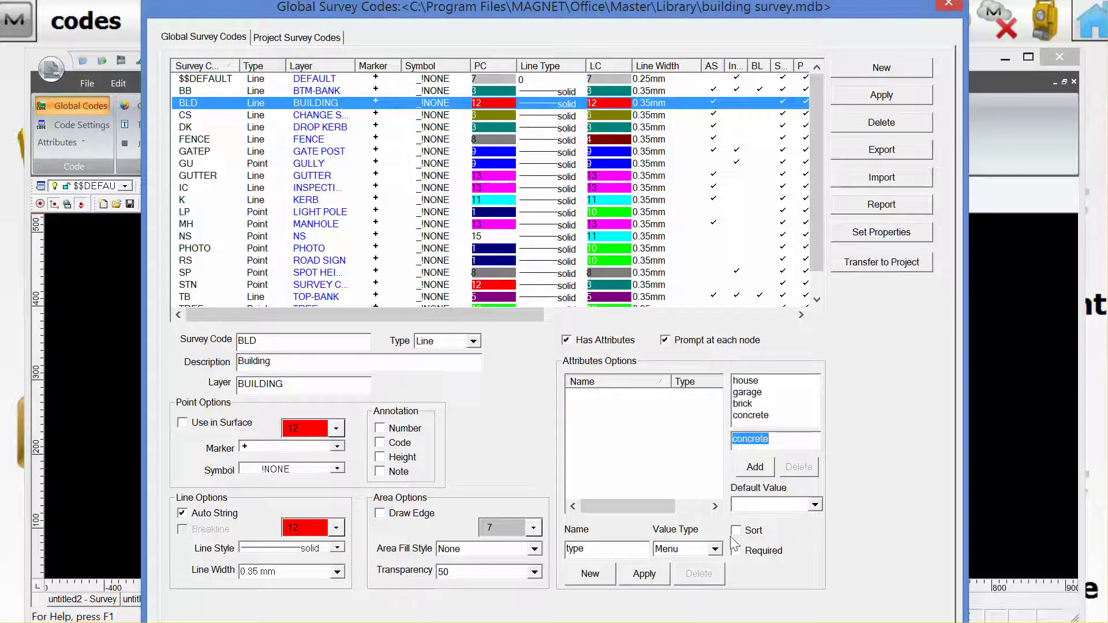
click(591, 579)
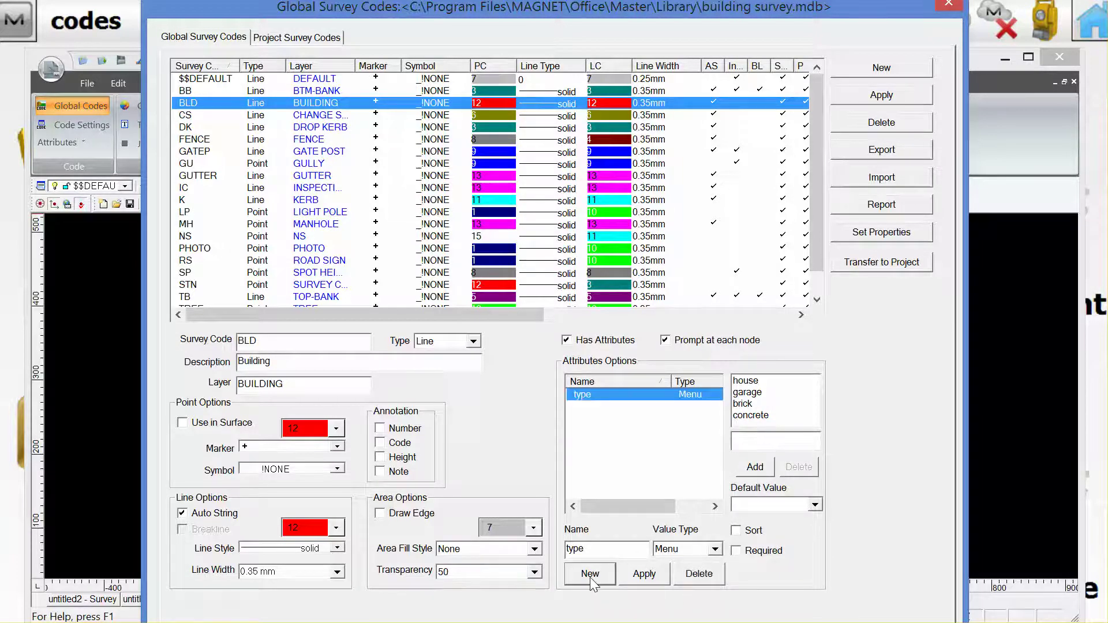
click(637, 580)
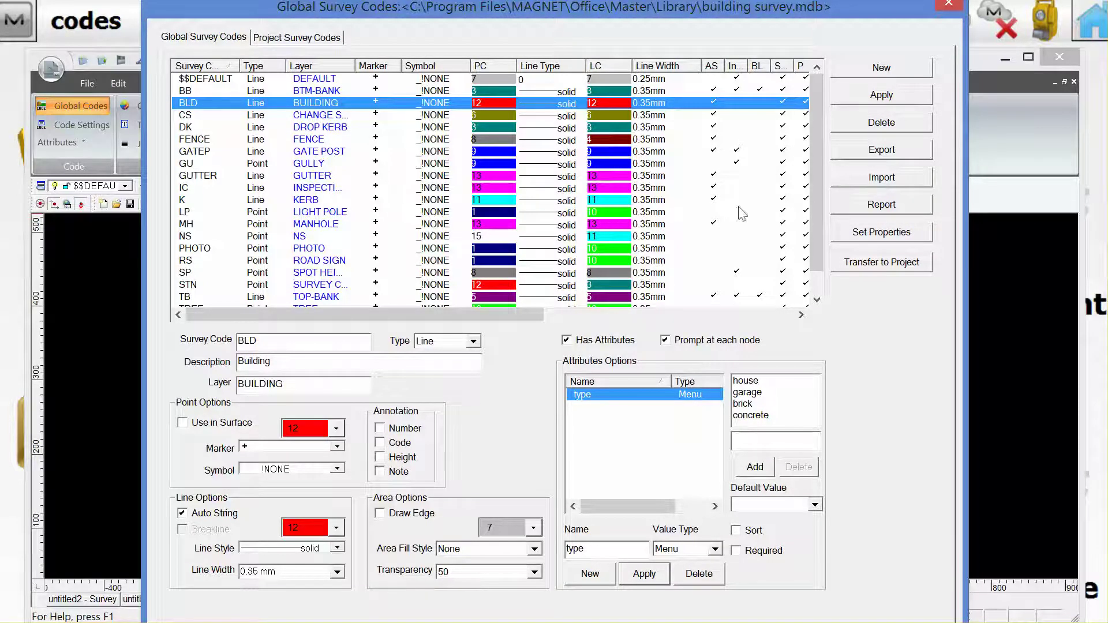
Turn on attributes for the TREE code, then start exporting the survey codes
mouse_move(816, 219)
mouse_down()
mouse_move(816, 250)
mouse_move(773, 257)
mouse_up()
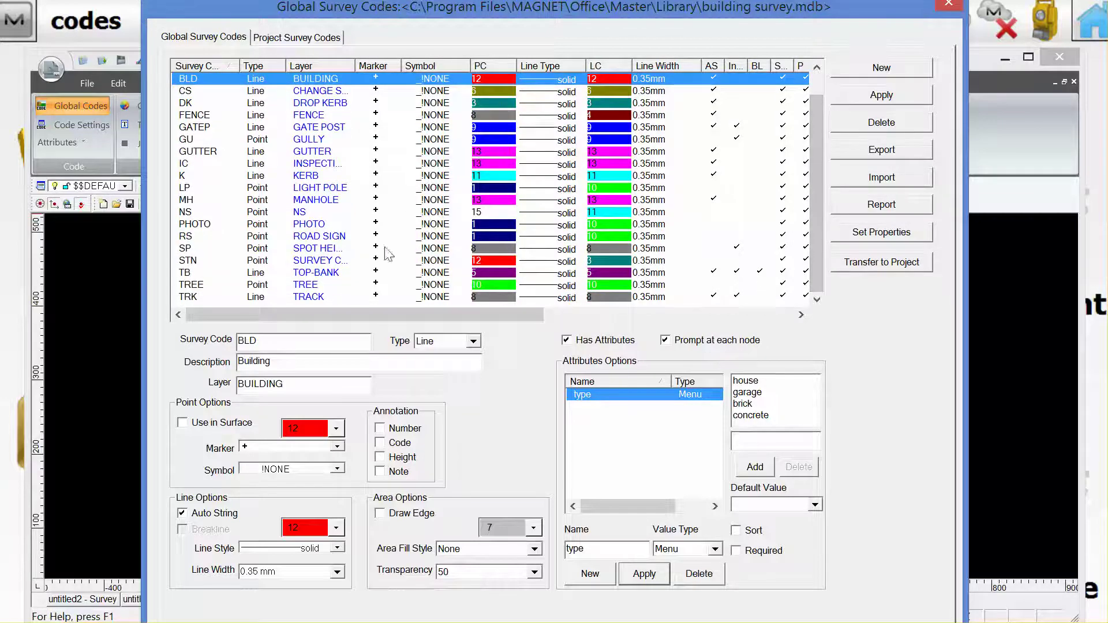
click(189, 286)
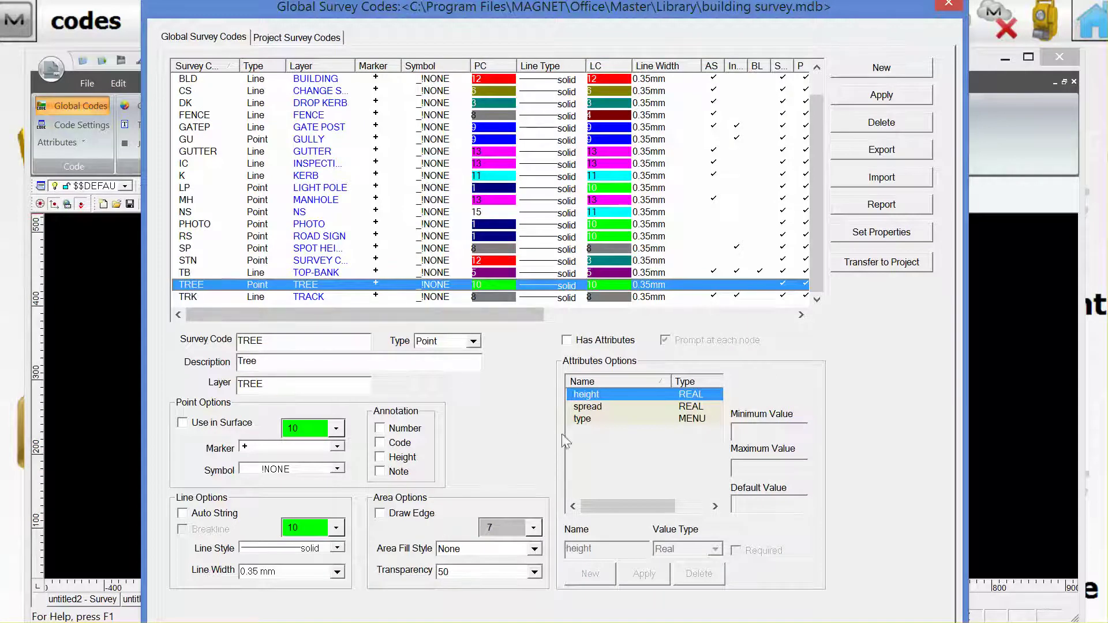
click(566, 340)
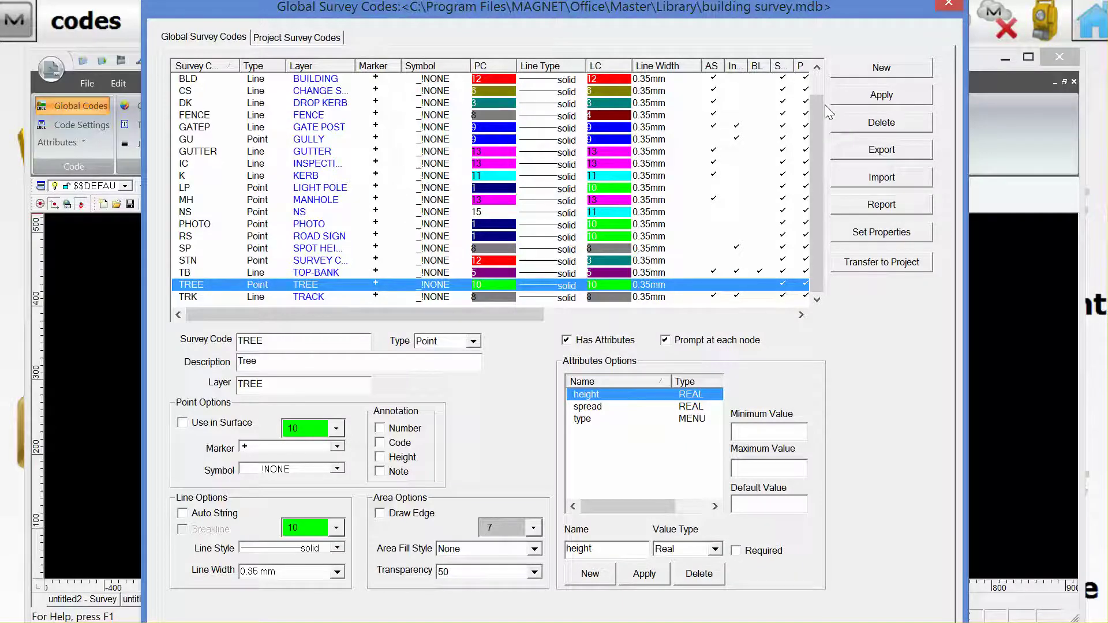
click(864, 153)
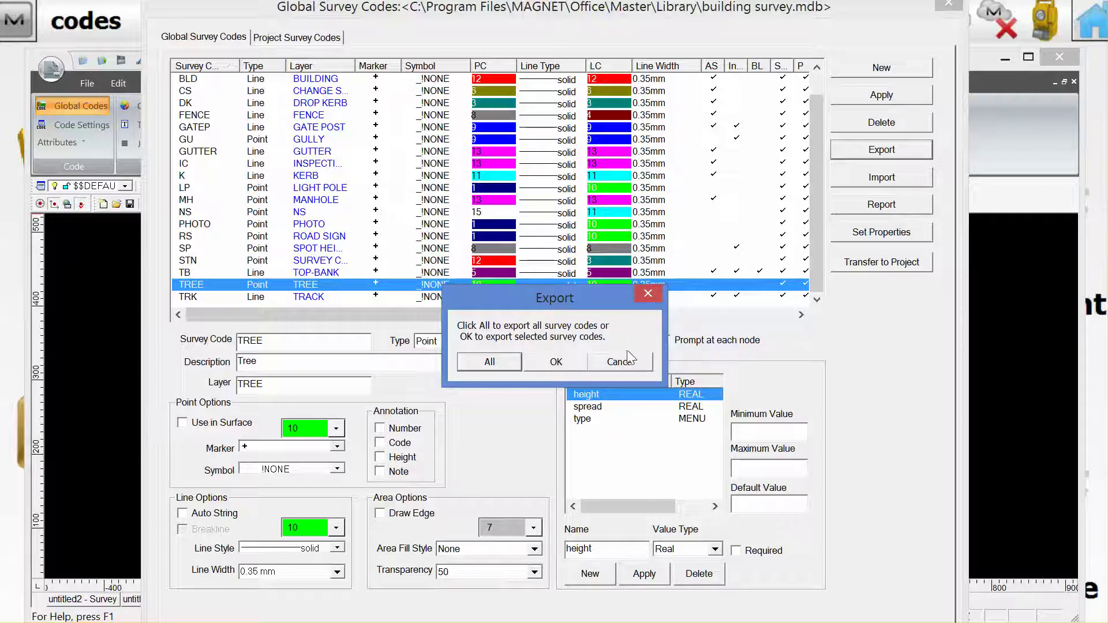
Export all codes as 'sample codes' to Removable Disk (E:), then close the library unsaved
click(491, 362)
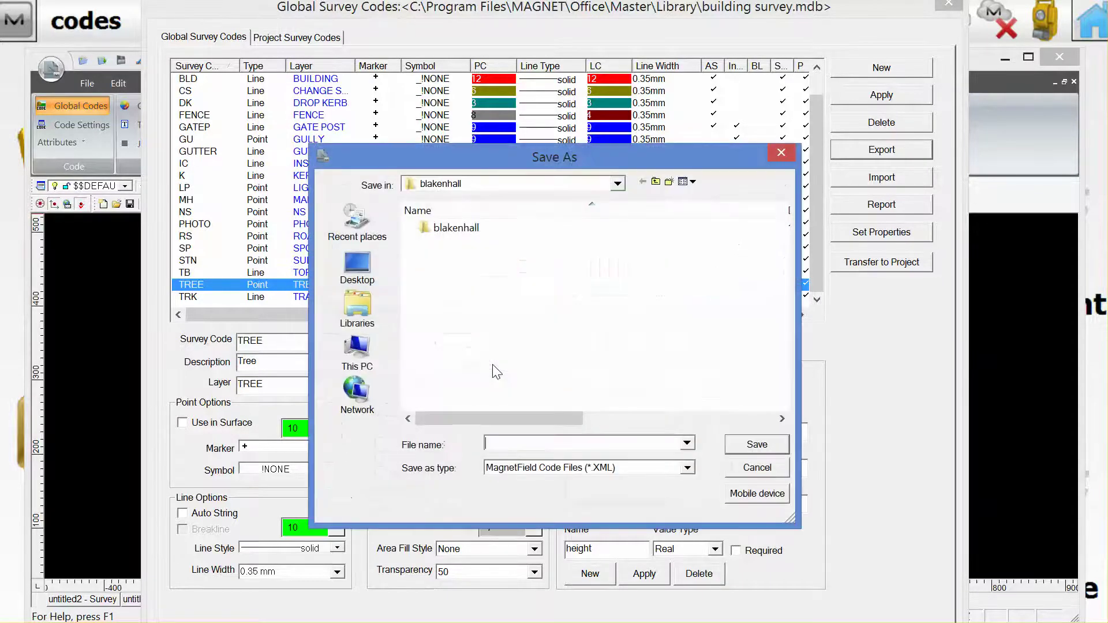
click(656, 183)
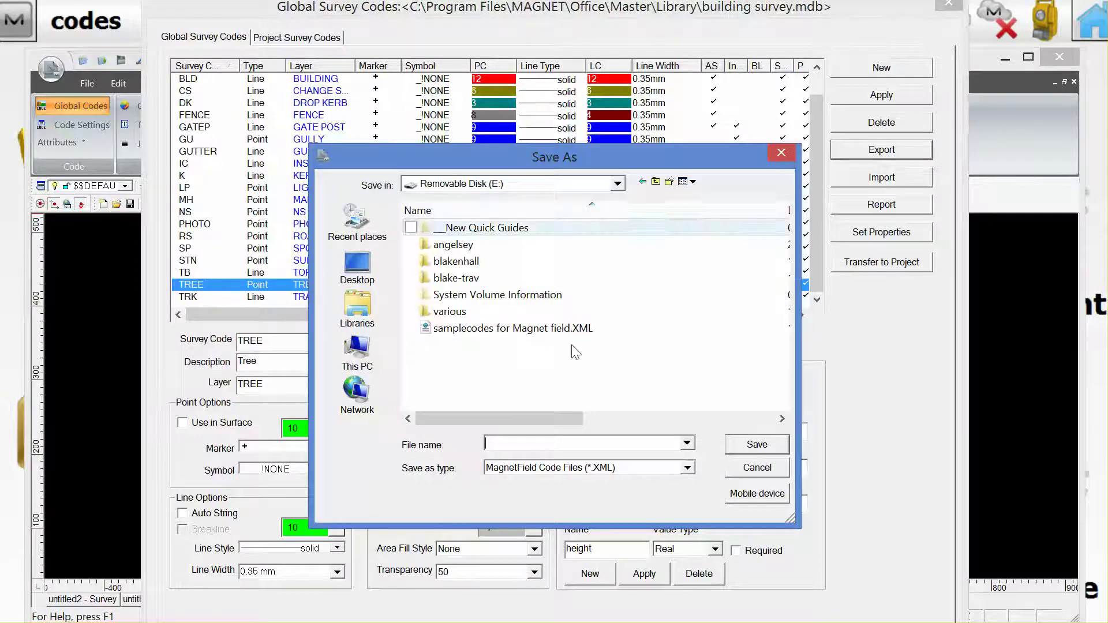
click(494, 441)
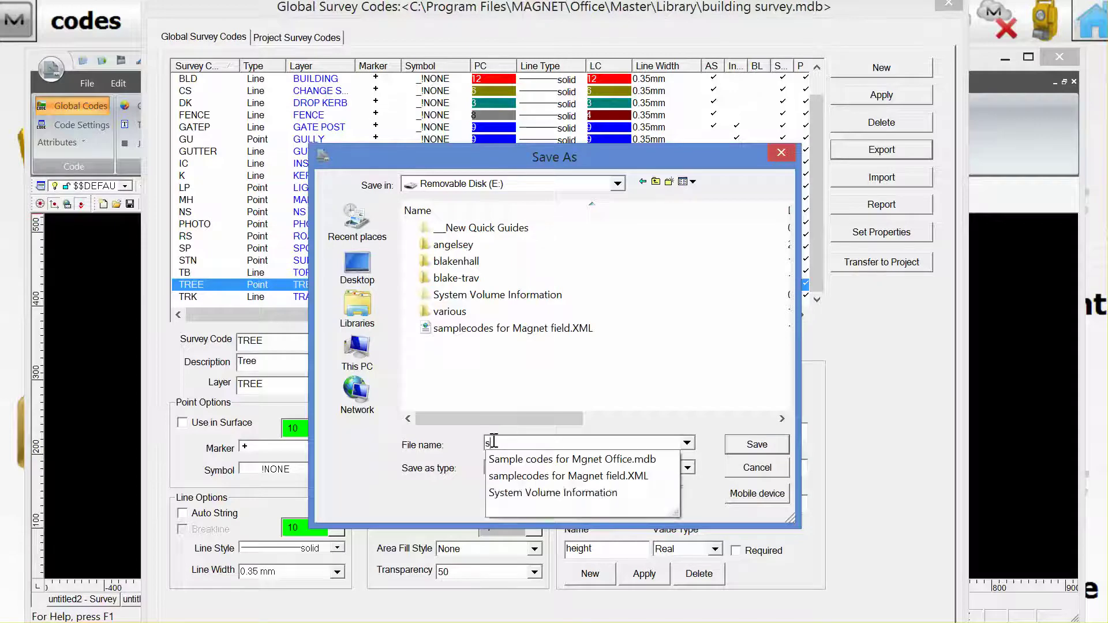
text(sample)
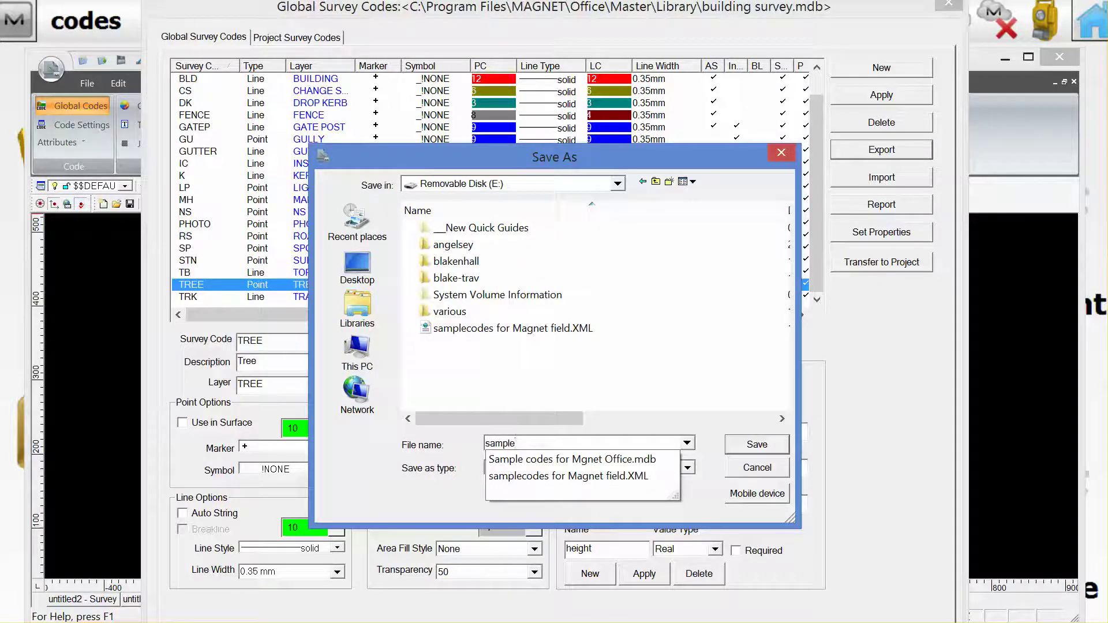
text( codes)
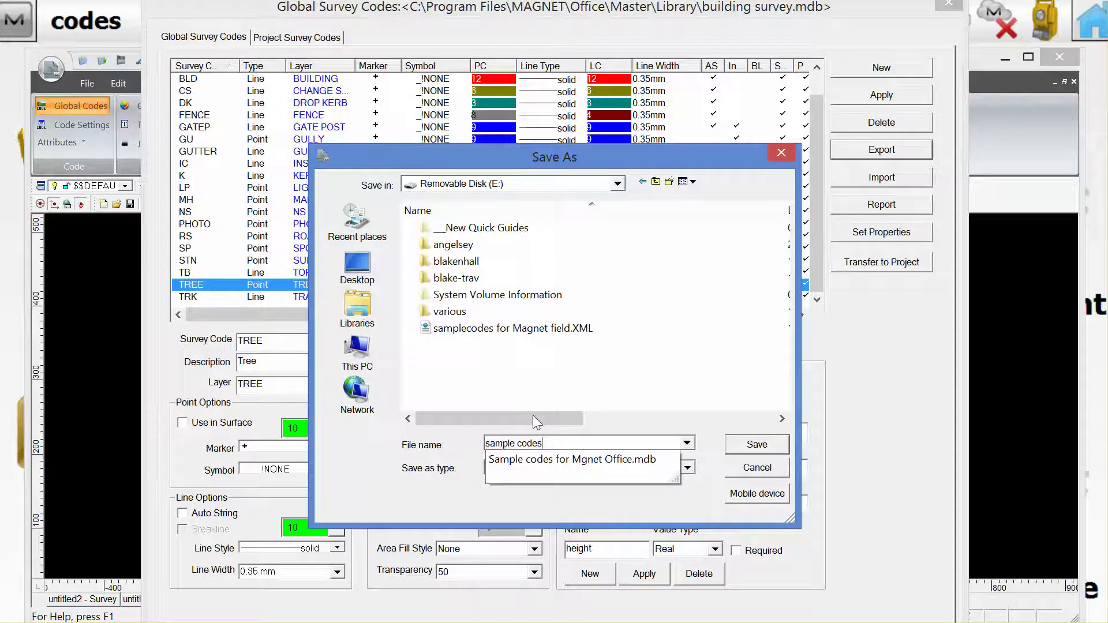
click(620, 420)
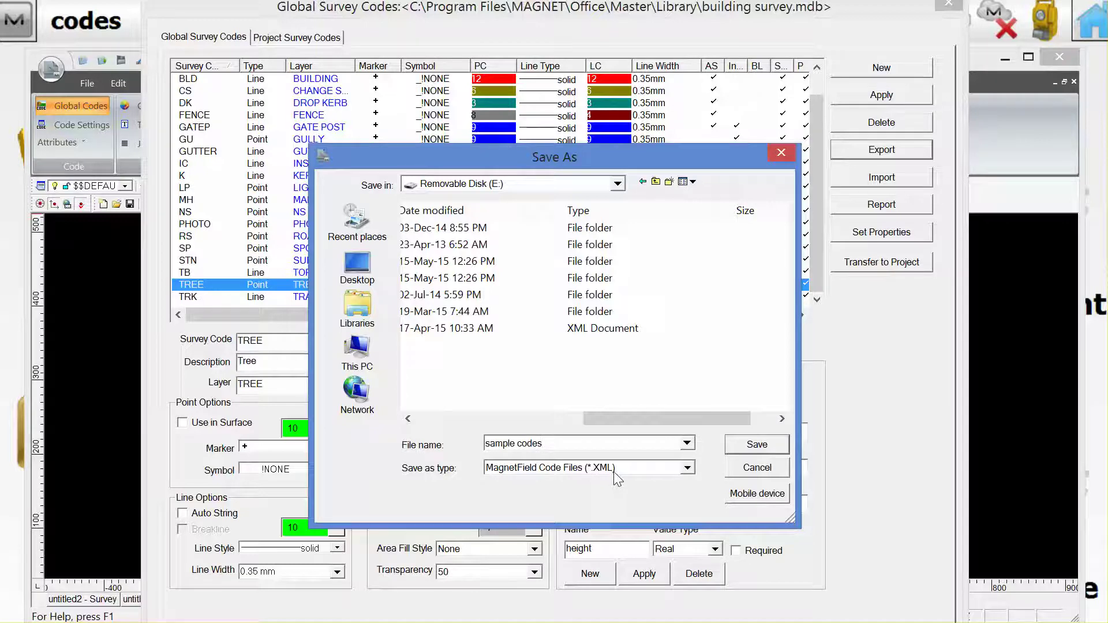
click(737, 446)
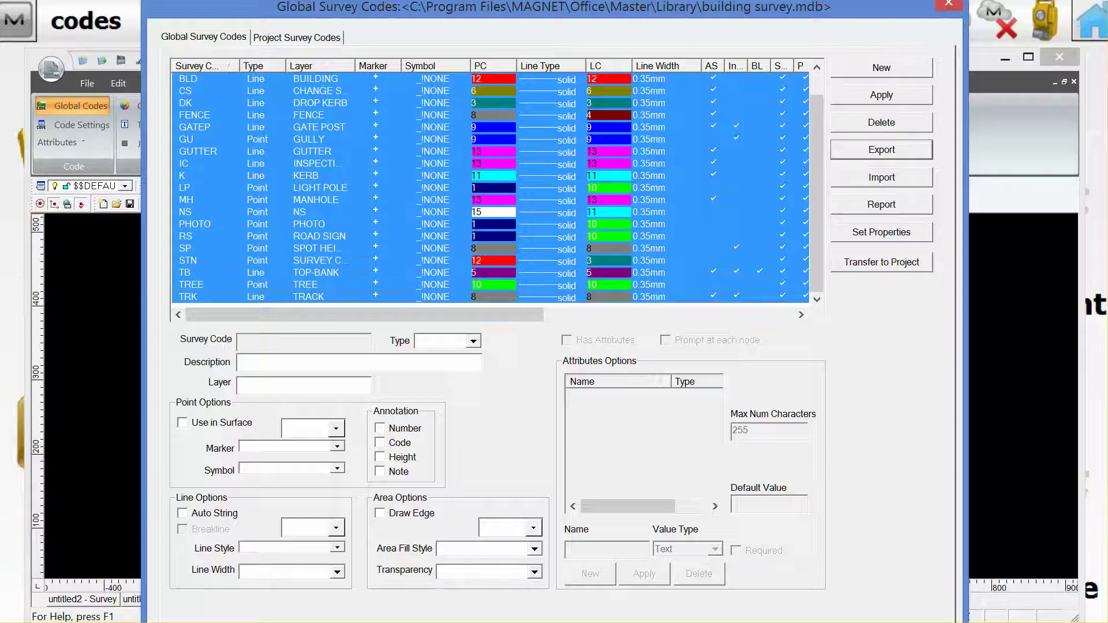
key(Escape)
click(623, 381)
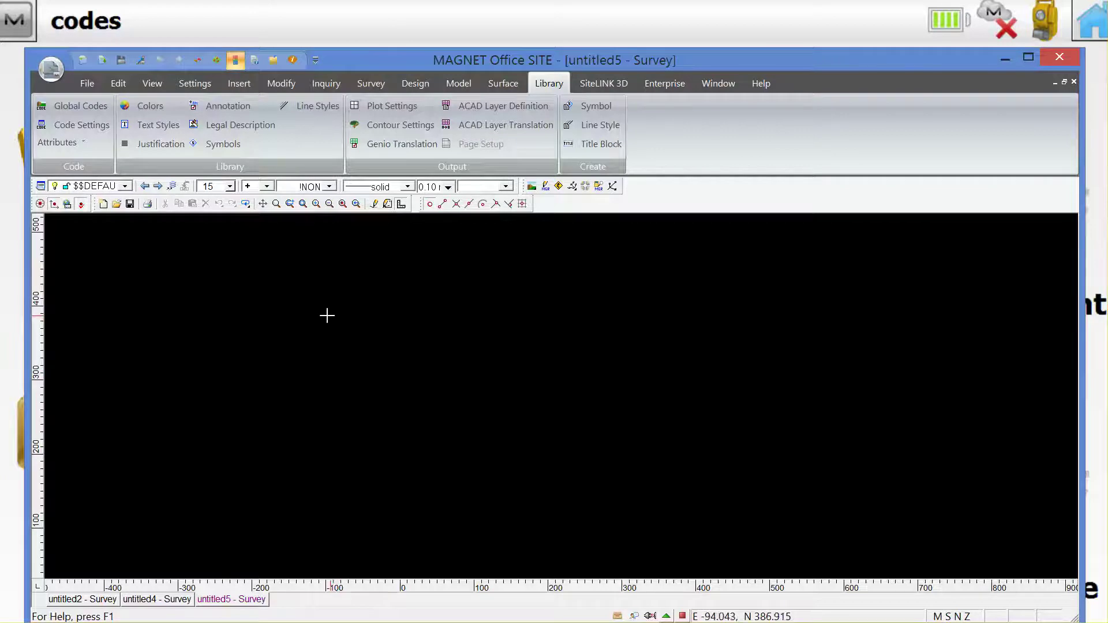
In MAGNET Field, open the Configure > Codes settings and browse for a different code file
click(14, 324)
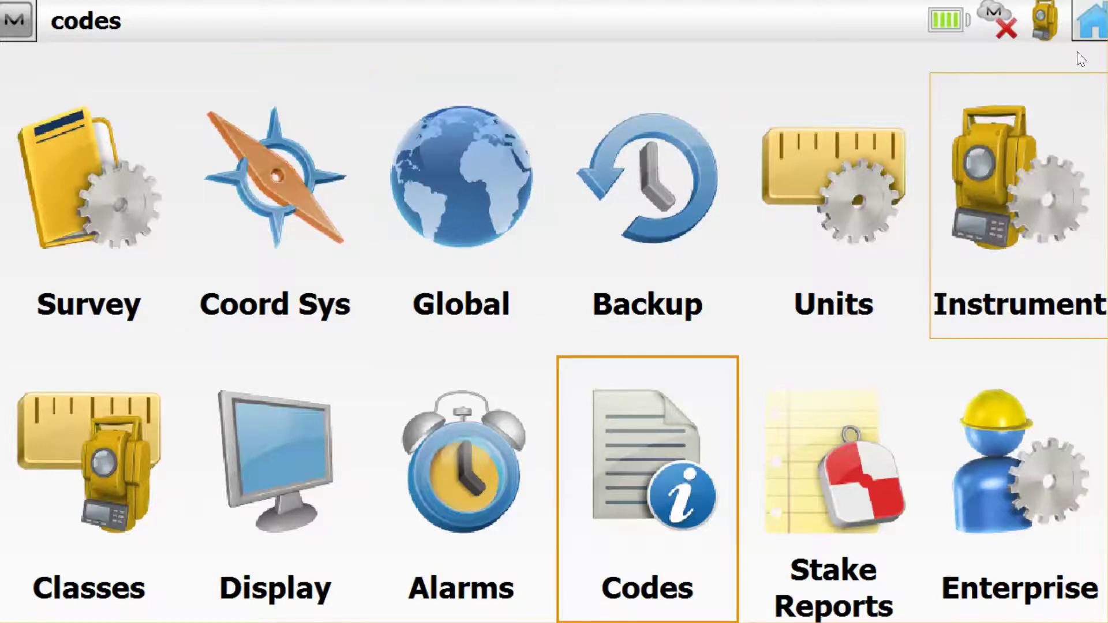
click(1089, 26)
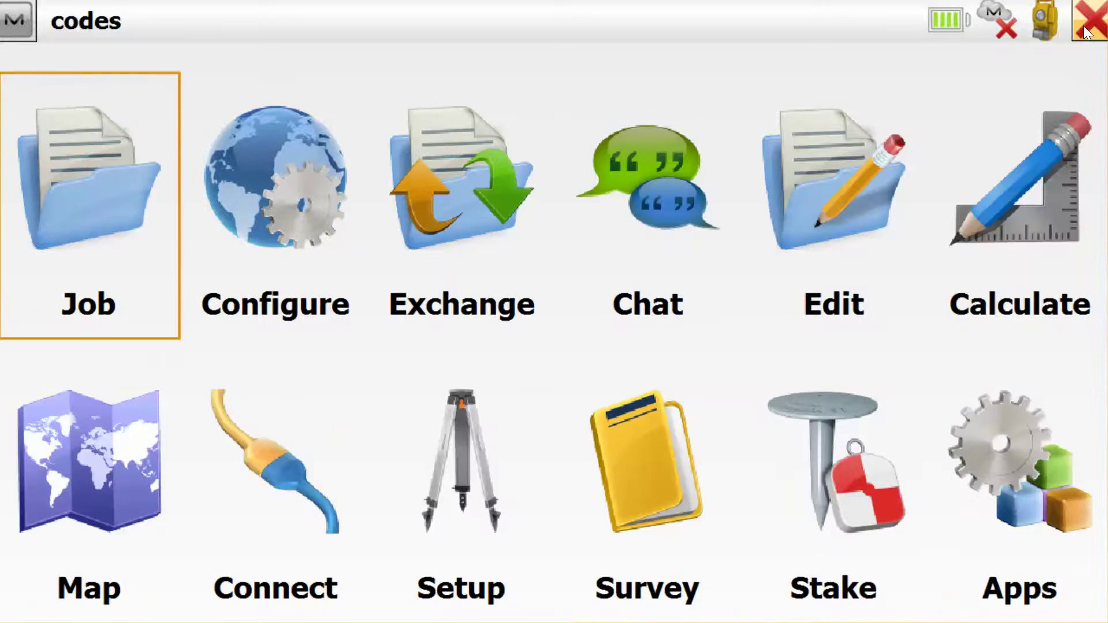
click(330, 269)
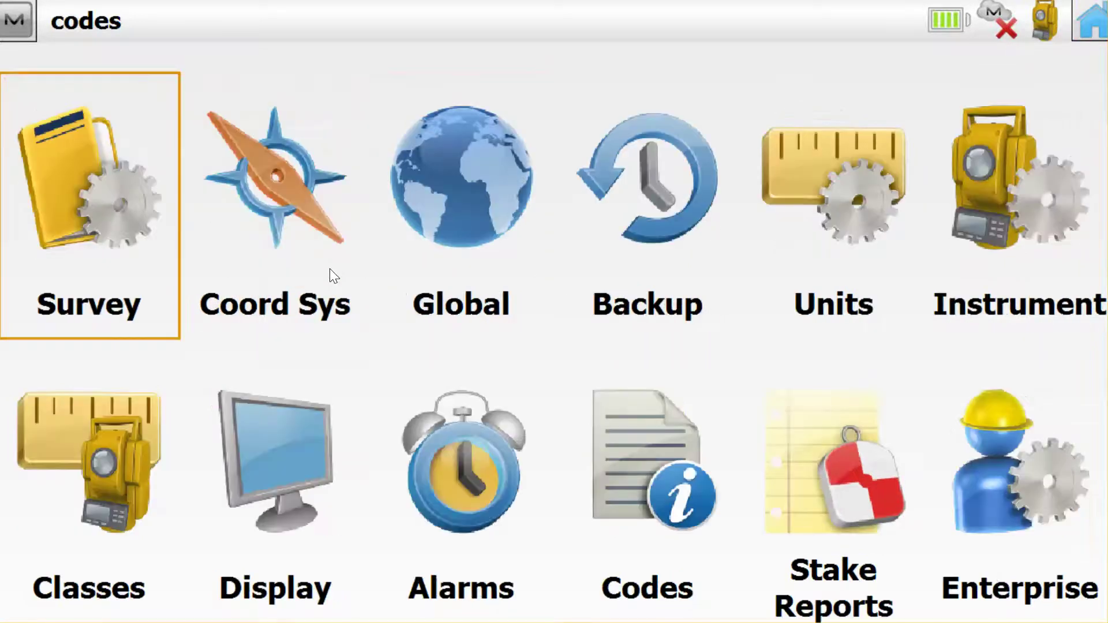
click(616, 450)
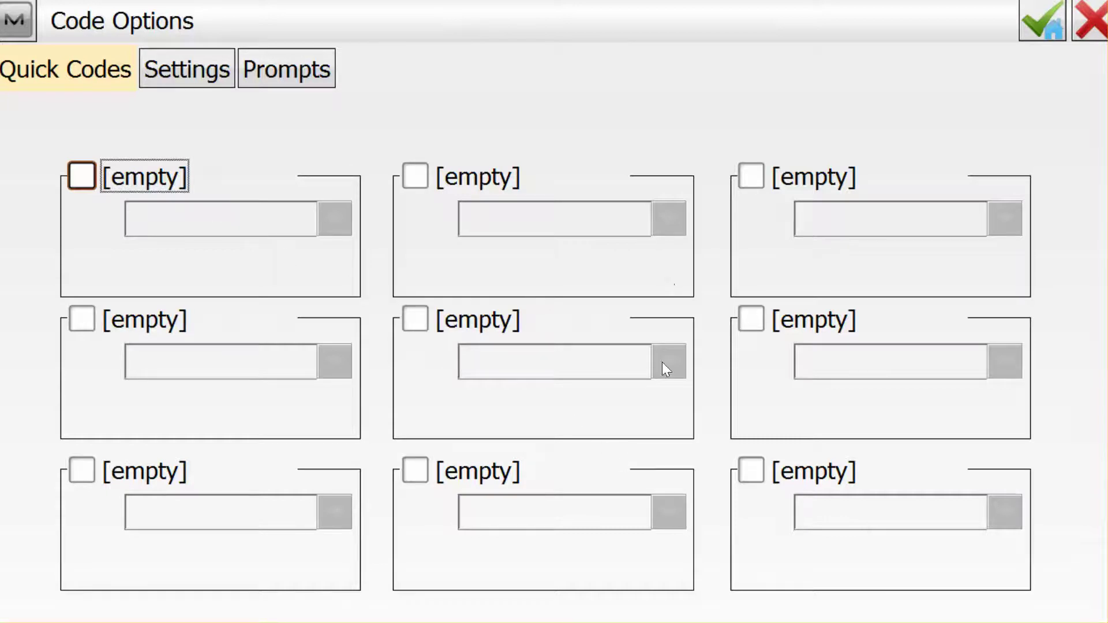
click(188, 80)
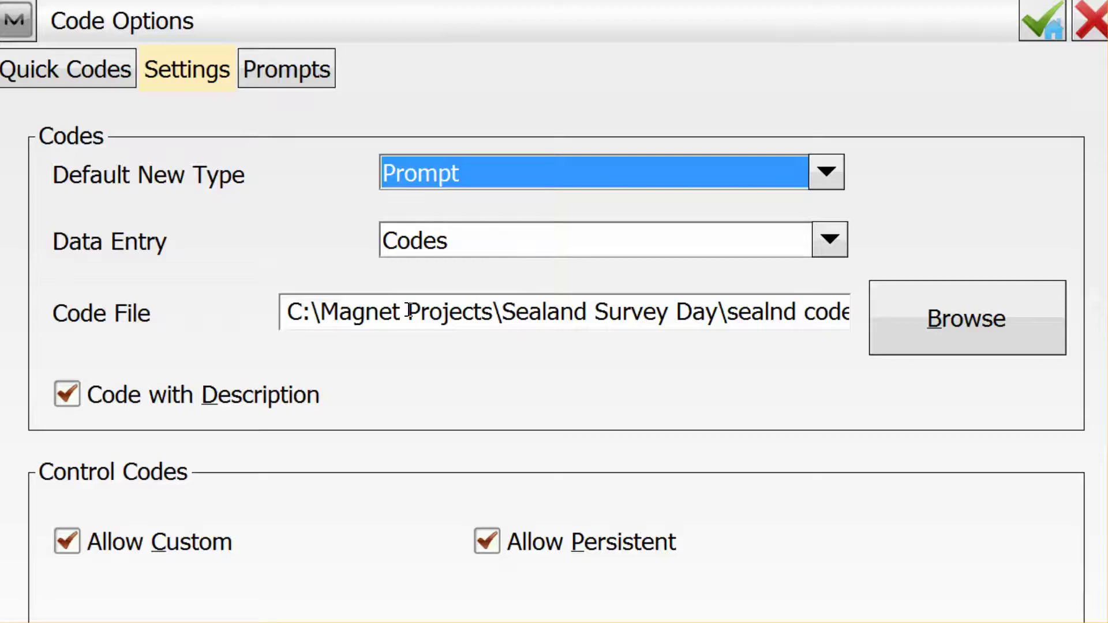
click(926, 320)
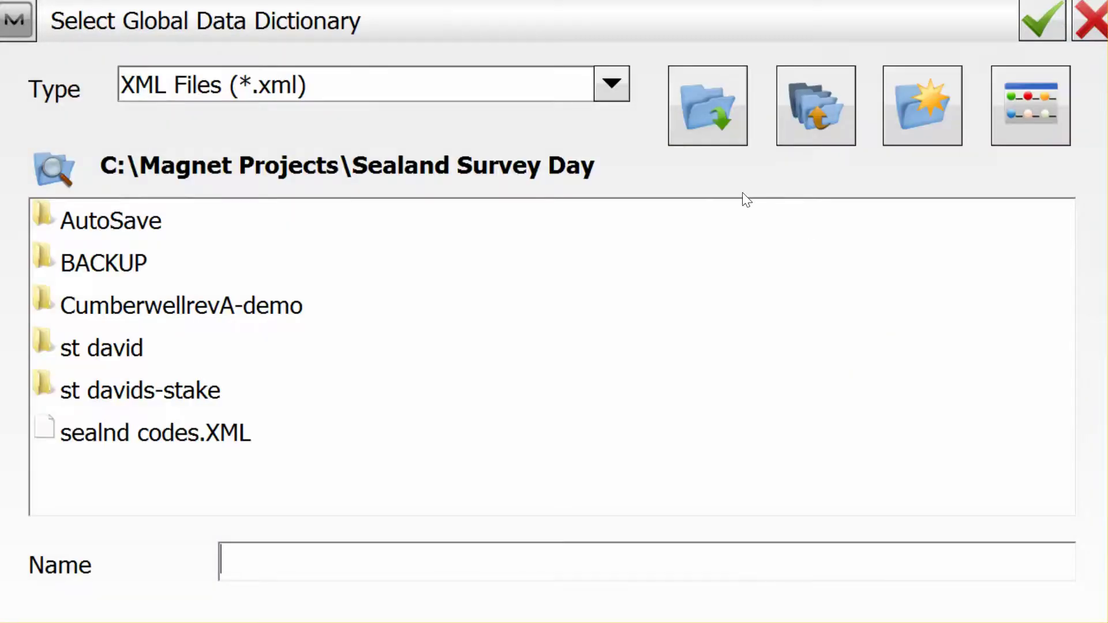
Navigate up to drive E: and choose sample codes.XML as the code file
click(813, 126)
click(811, 122)
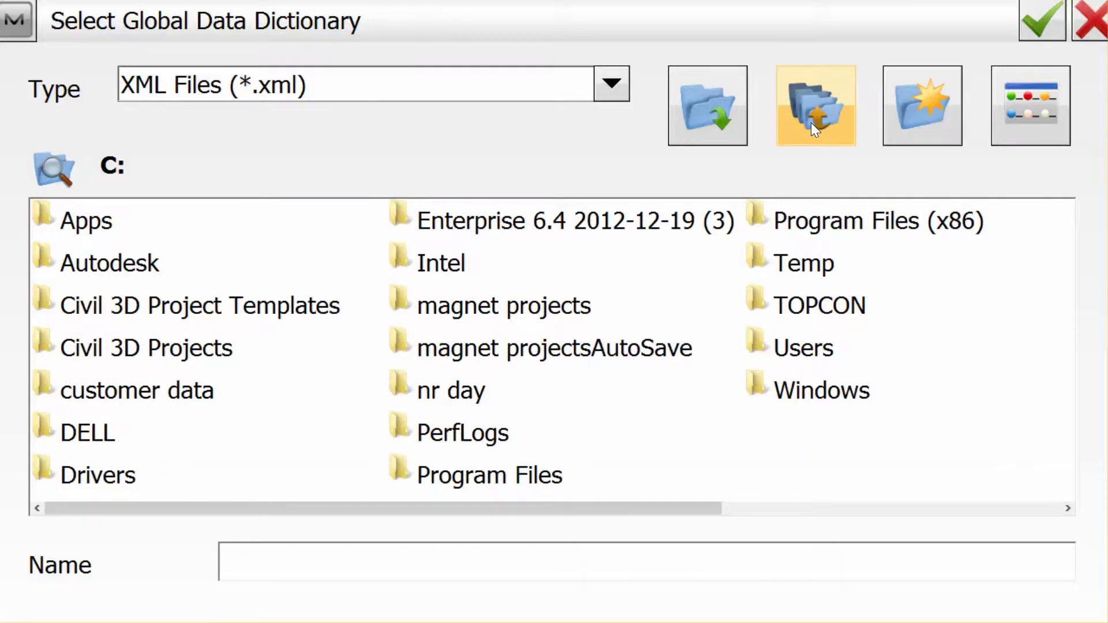
click(811, 123)
double_click(250, 268)
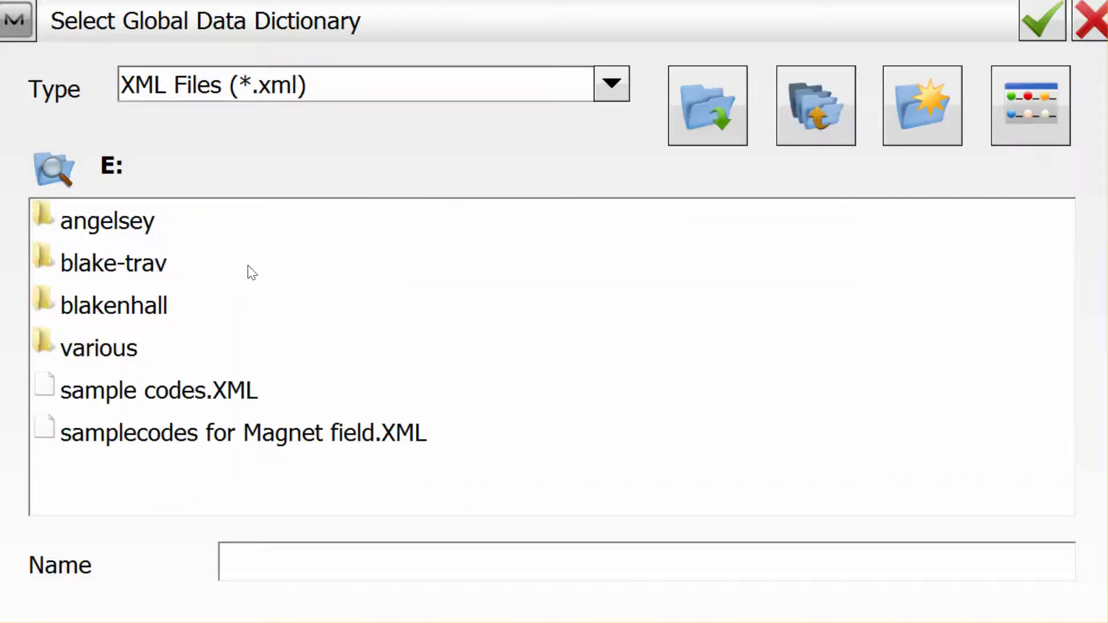
click(206, 390)
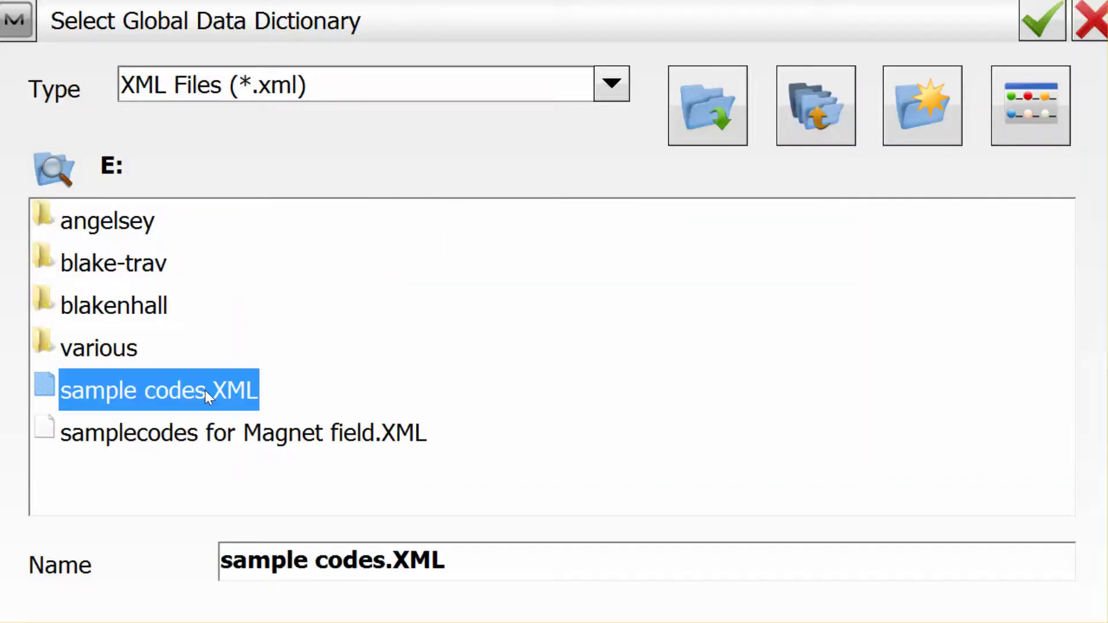
click(1043, 17)
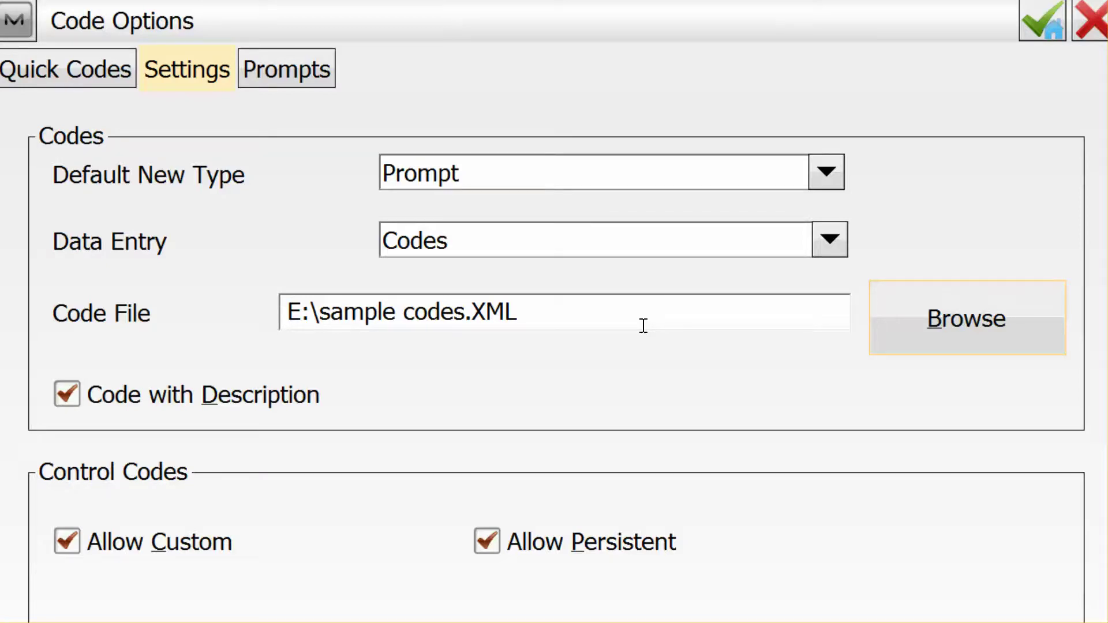
Save the code options, then check that Topo's Code list offers BLD, CS and FENCE
click(1050, 18)
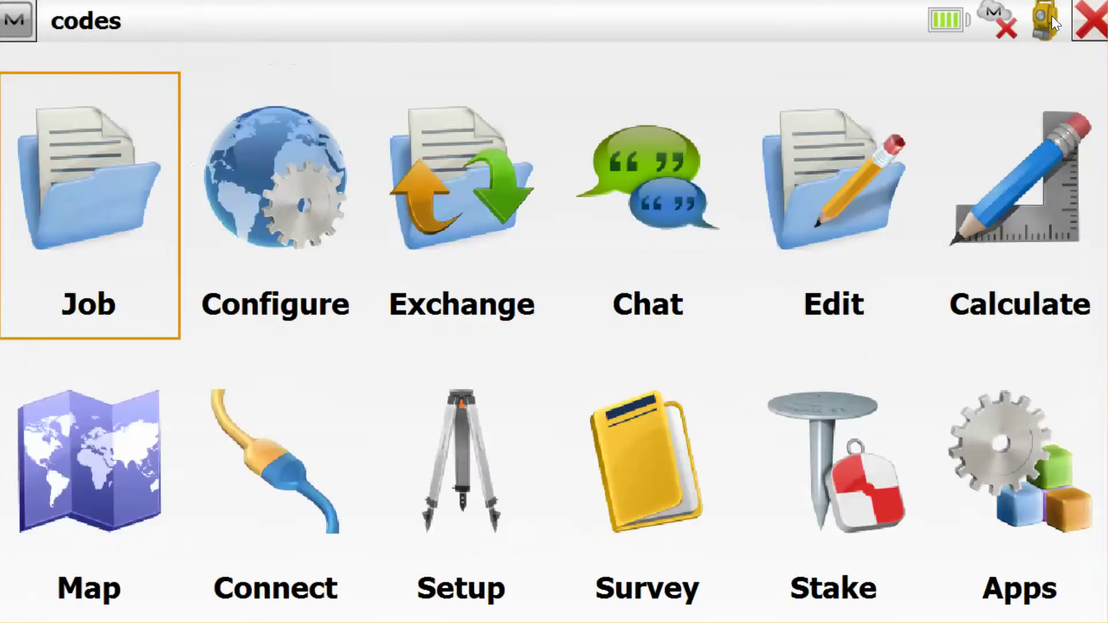
click(650, 446)
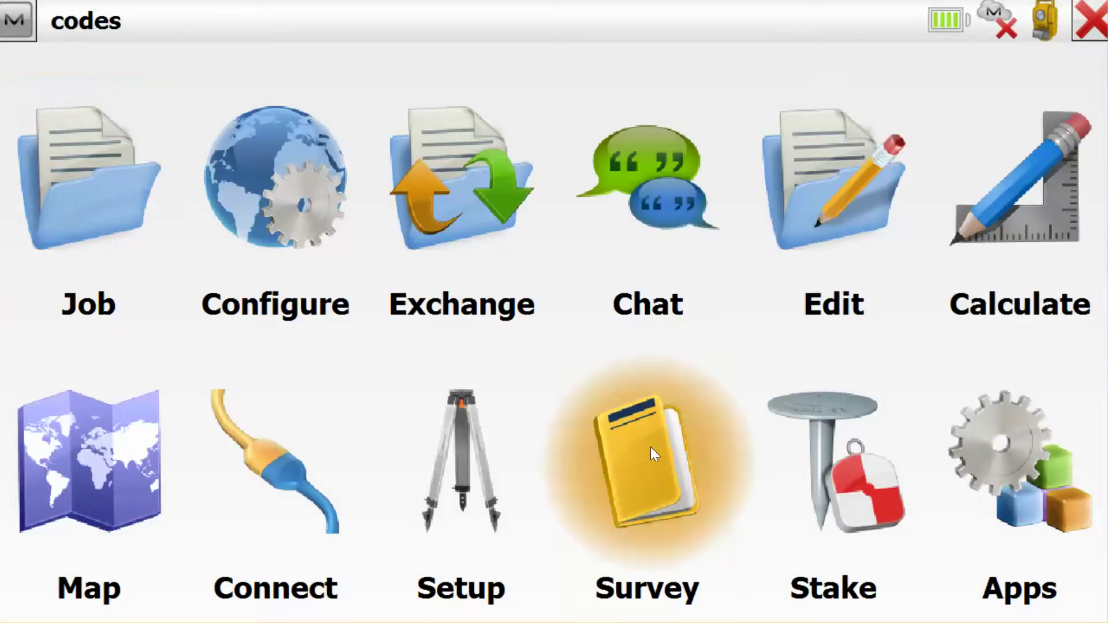
click(132, 329)
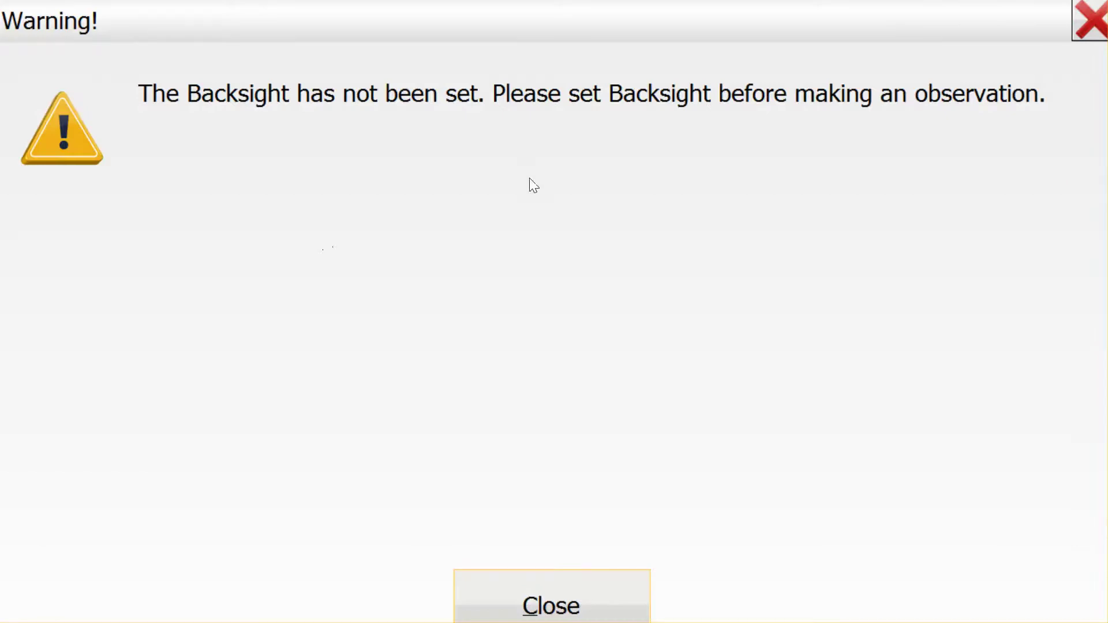
click(536, 605)
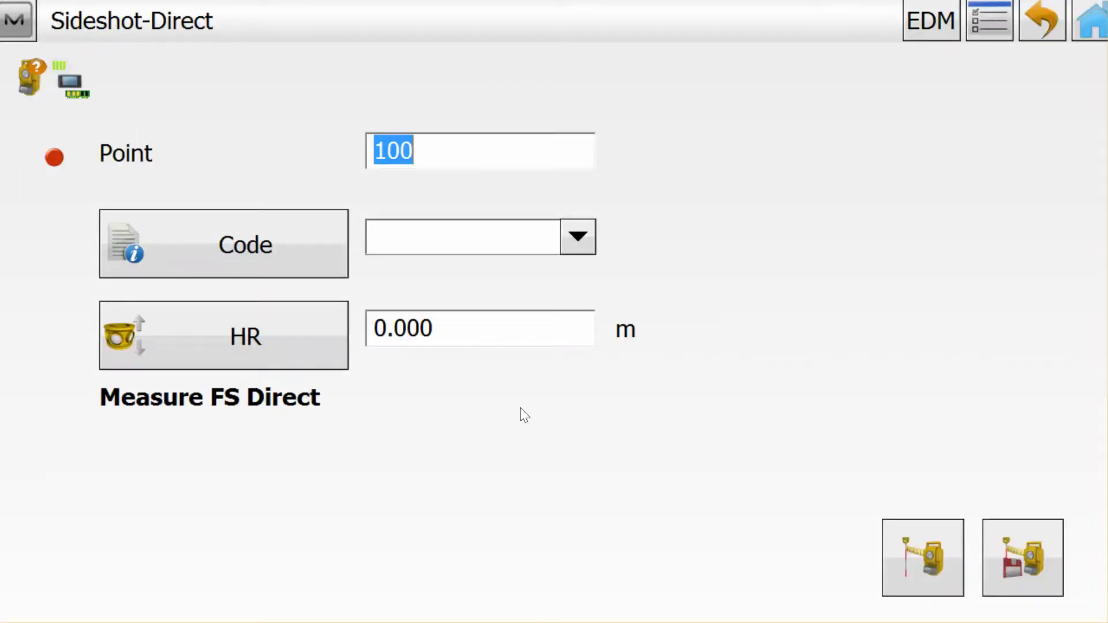
click(577, 238)
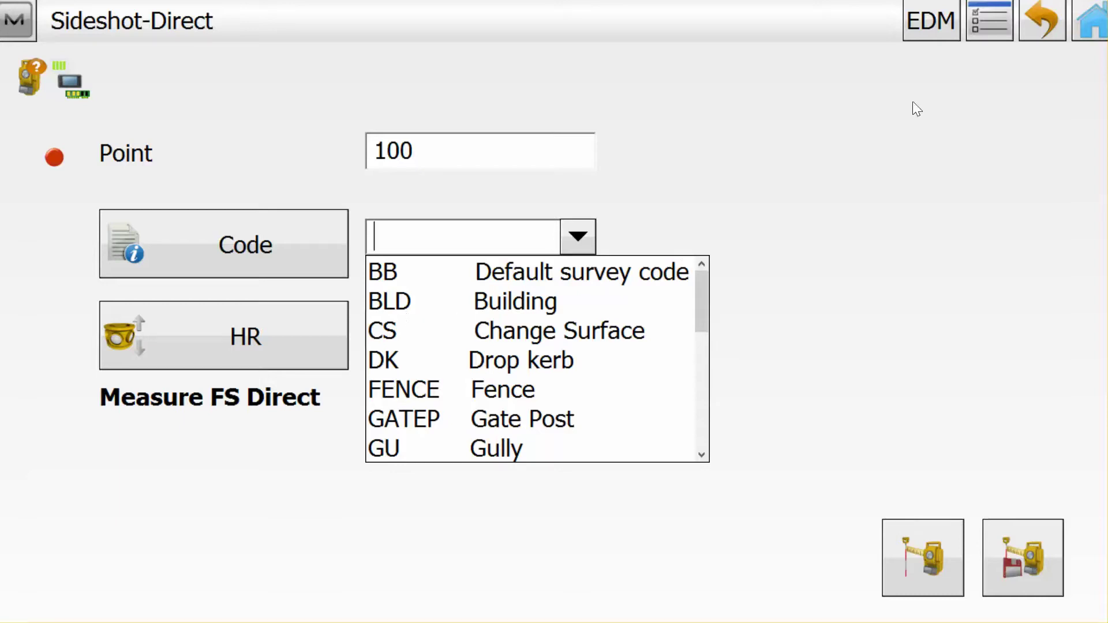
click(1047, 20)
Go back from the survey tasks to the codes job's main menu
click(1047, 20)
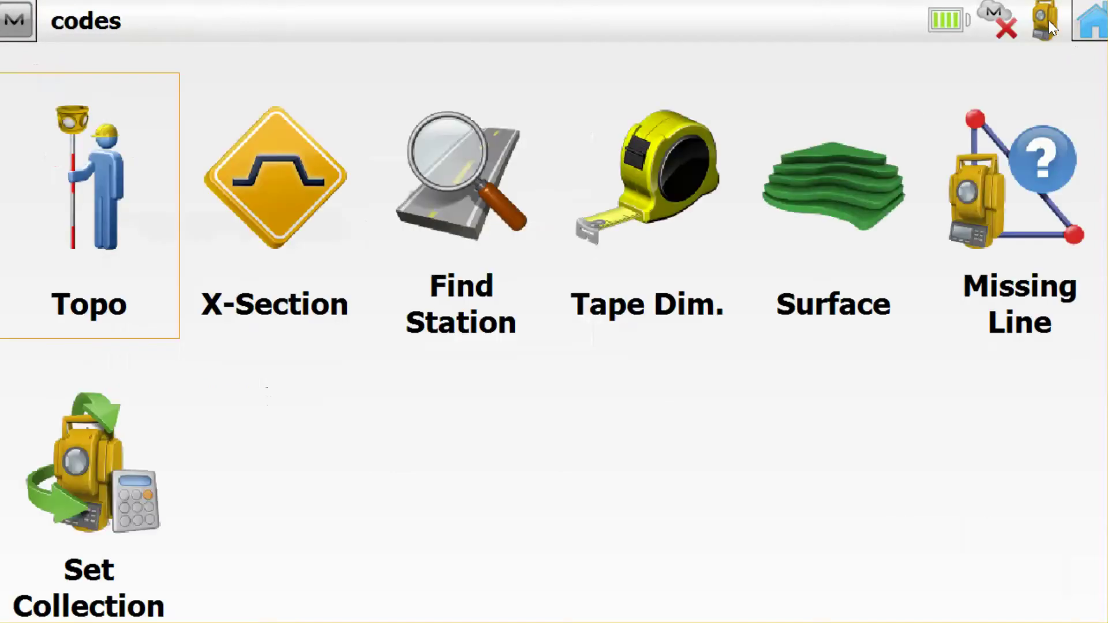
click(1085, 22)
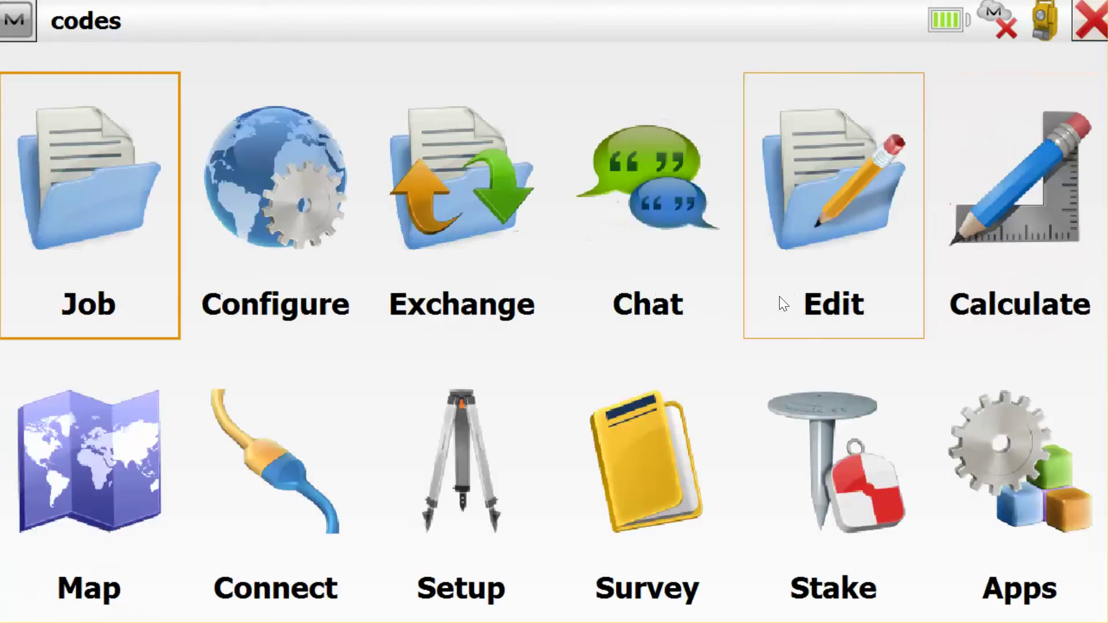